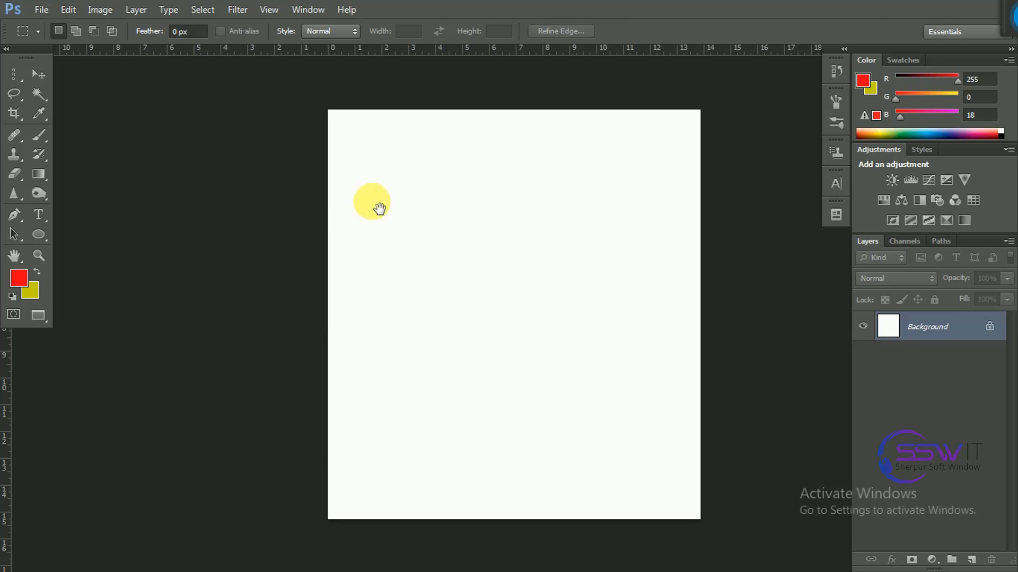
Try filling the white Background layer with the red foreground color using the Paint Bucket tool, and undo the fill
left_click_drag(380, 207, 483, 207)
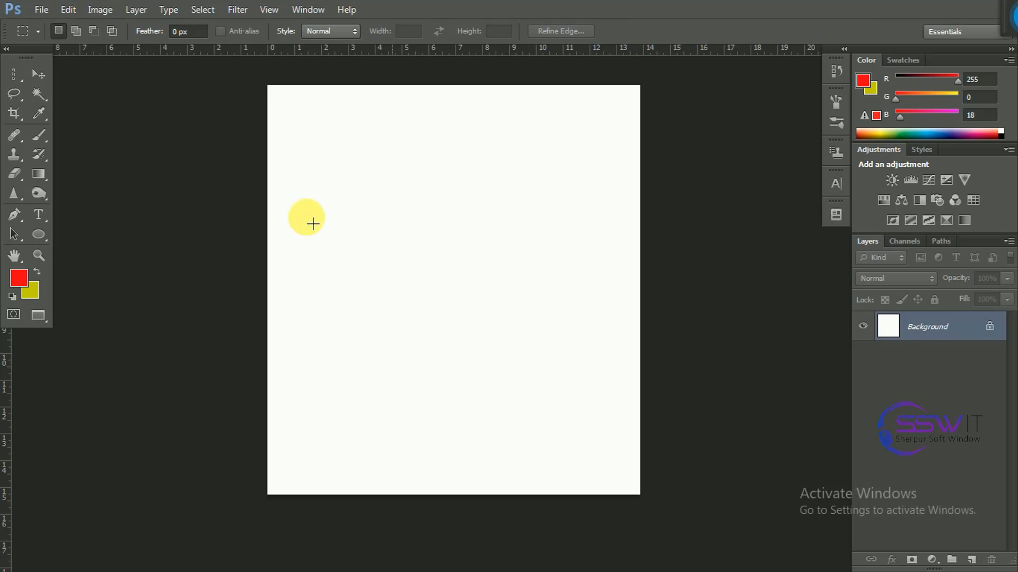
left_click(47, 180)
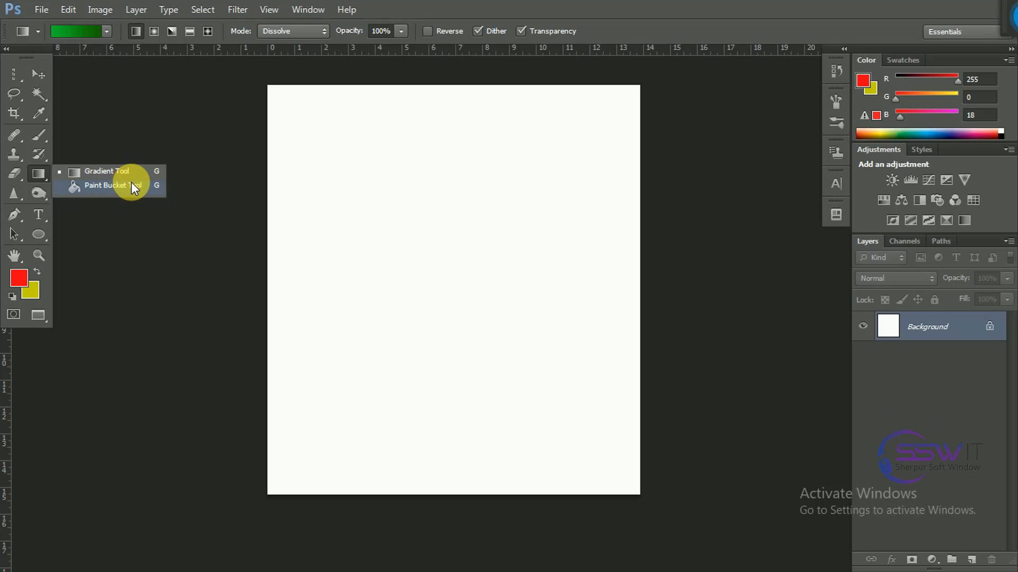
left_click(100, 186)
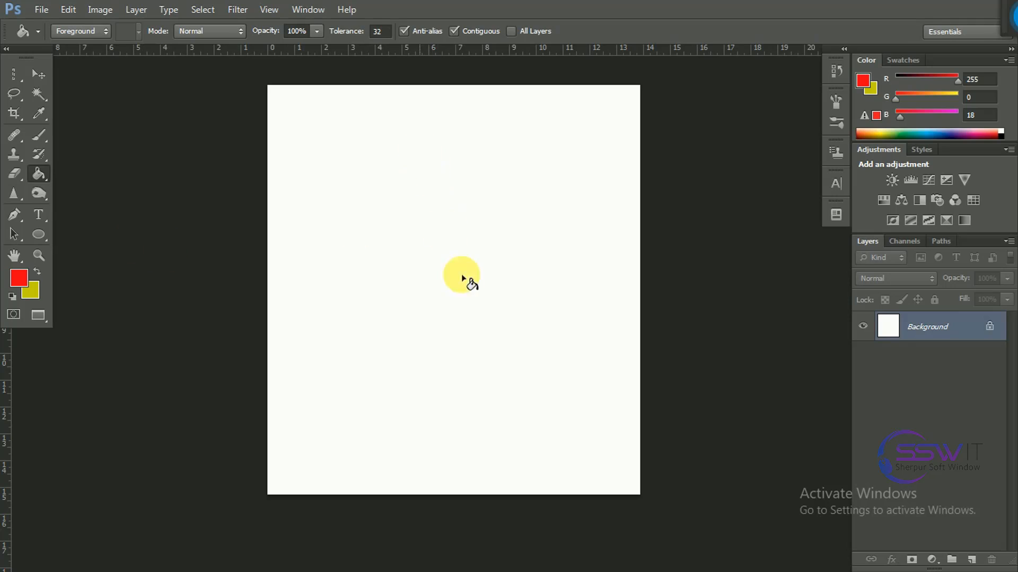
left_click(494, 290)
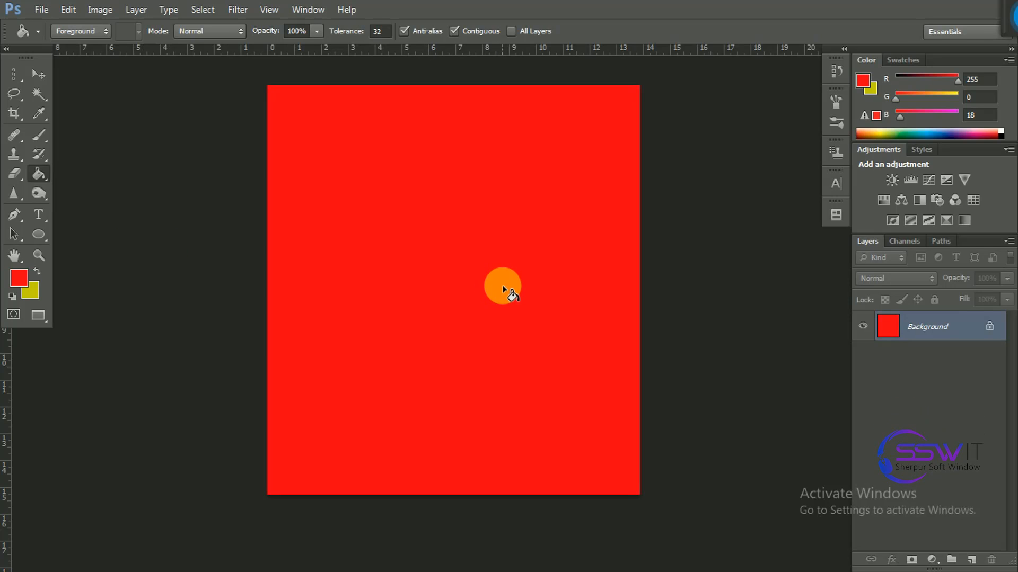
key("ctrl+z")
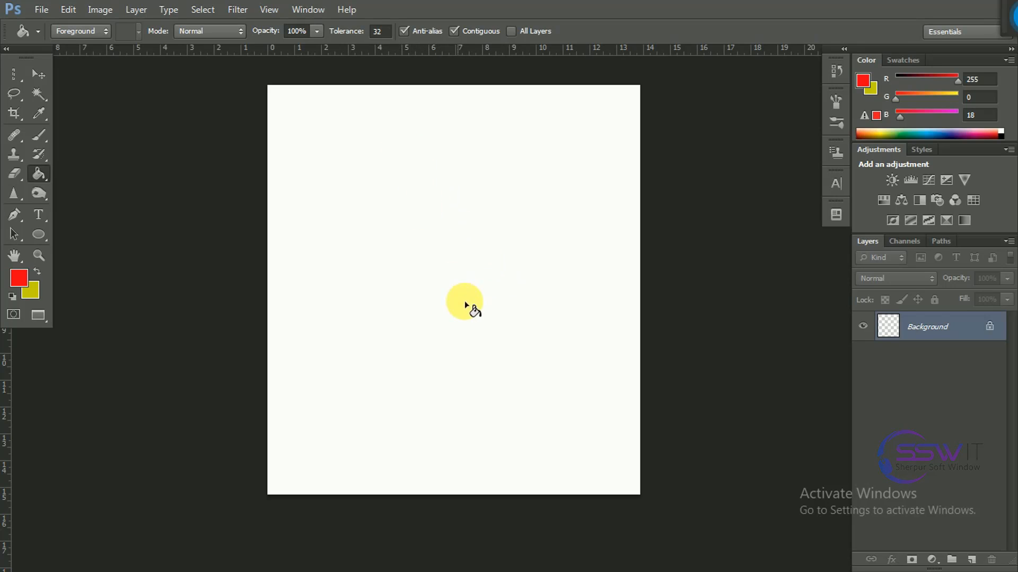
left_click(473, 320)
key("ctrl+z")
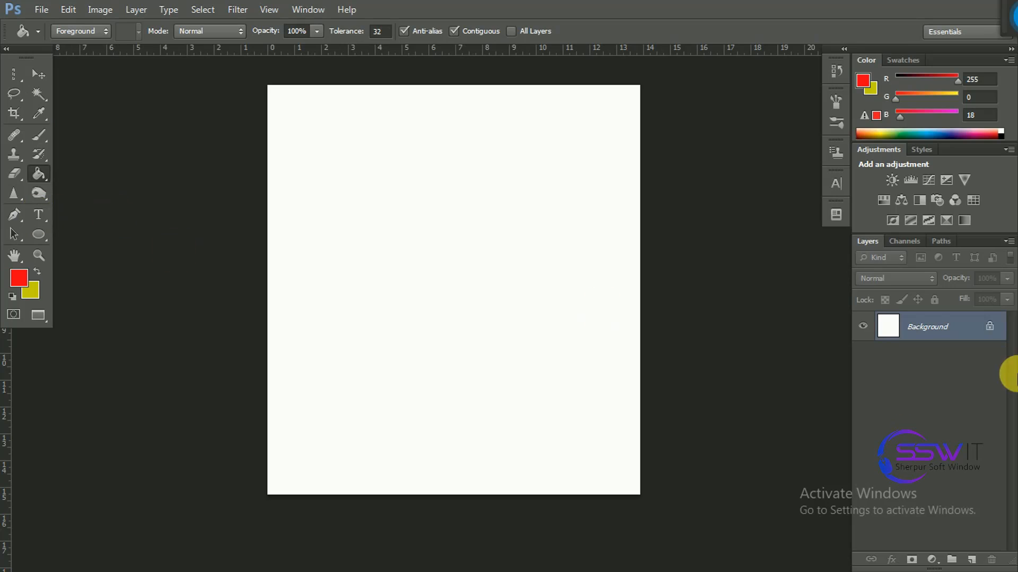
Create a new layer above the Background and rename it "gradient"
left_click(973, 560)
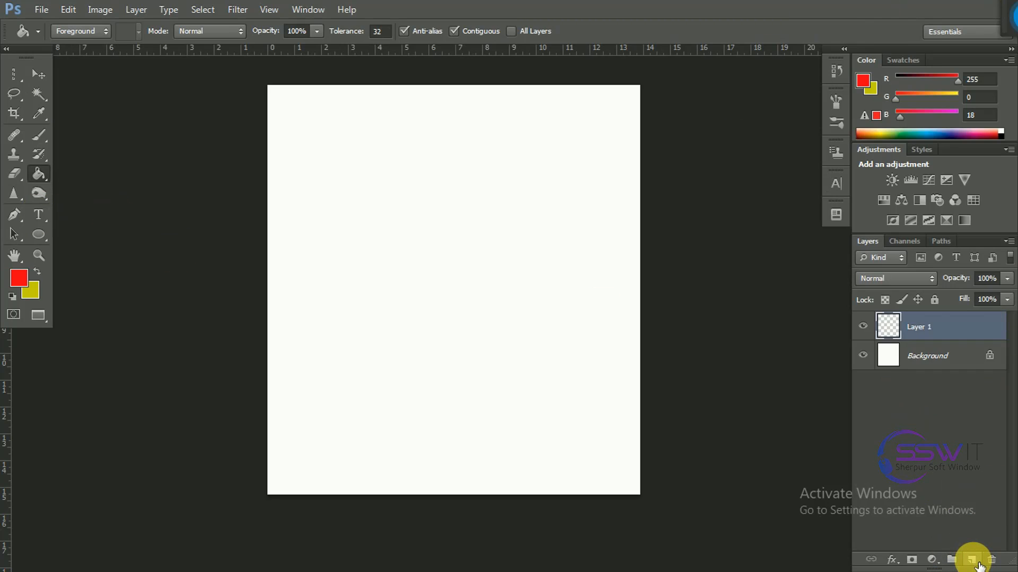
double_click(927, 328)
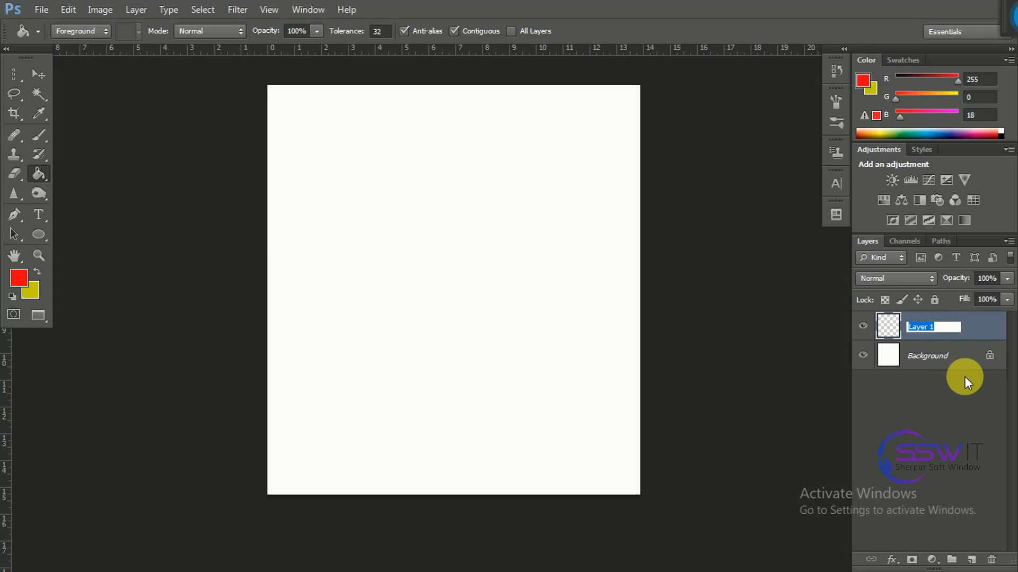
type("gradient")
left_click(971, 430)
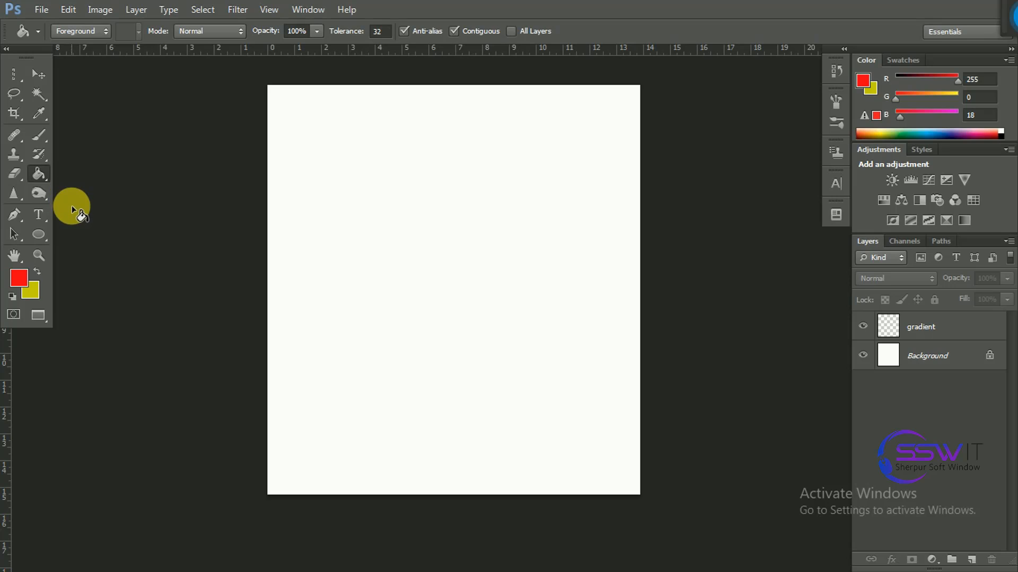
Activate the Gradient tool and review its linear, radial and angle gradient styles
right_click(43, 172)
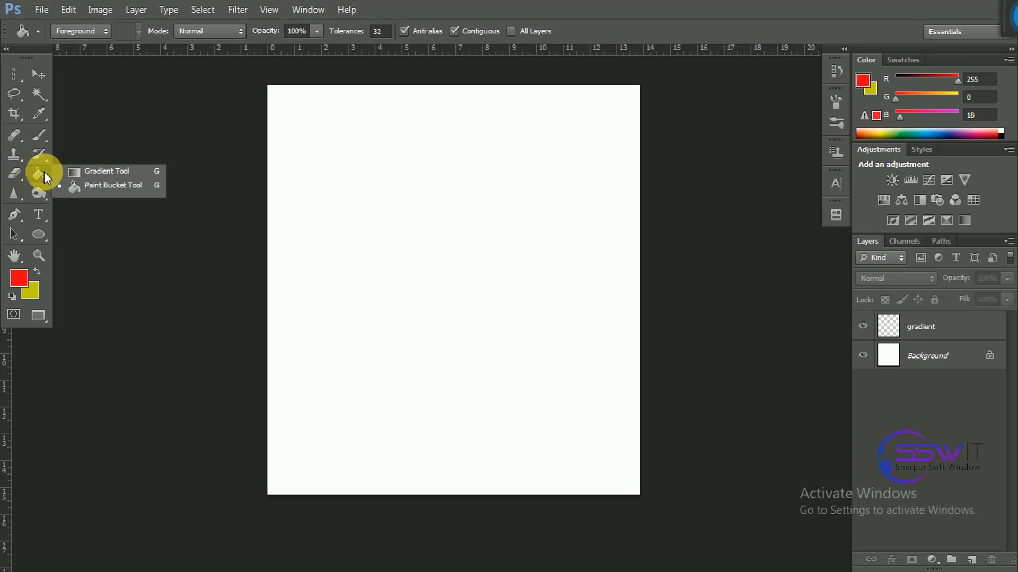
left_click(109, 171)
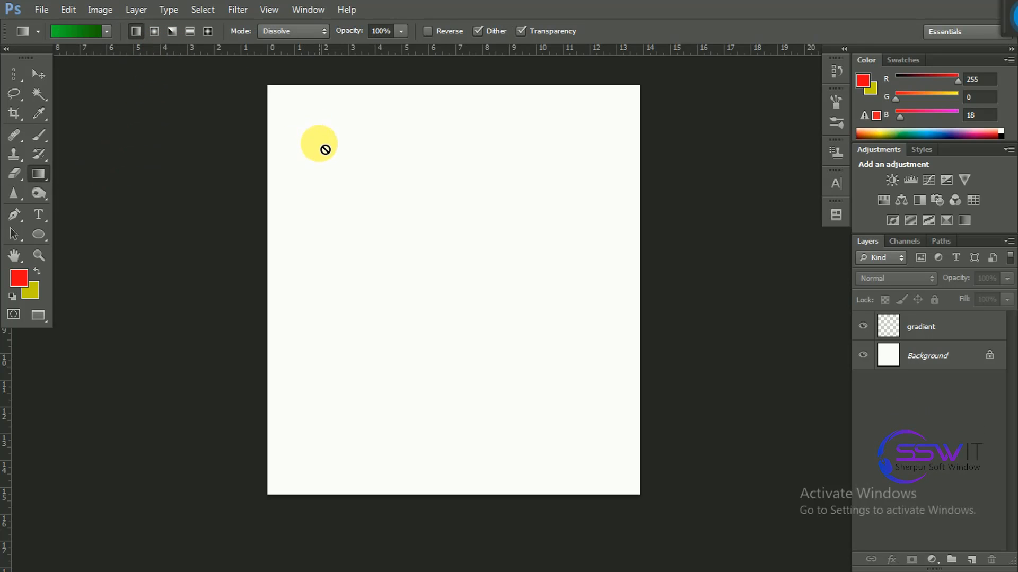
left_click(40, 74)
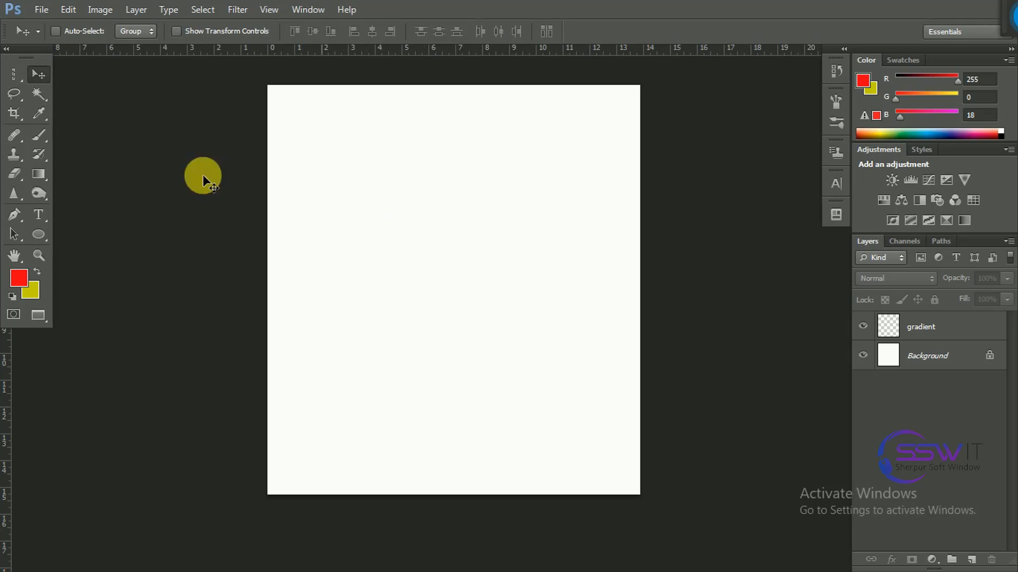
left_click(39, 174)
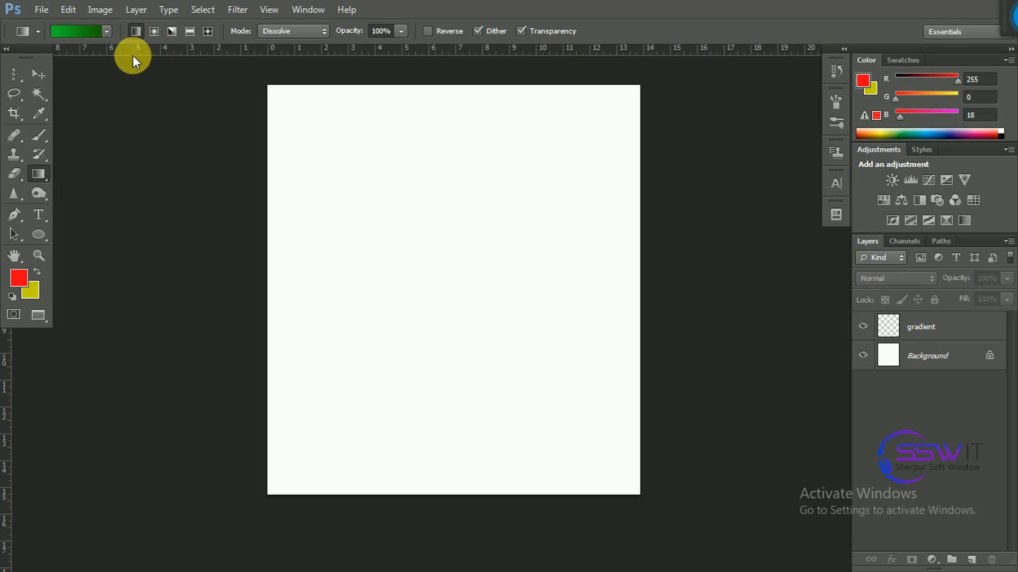
left_click(153, 32)
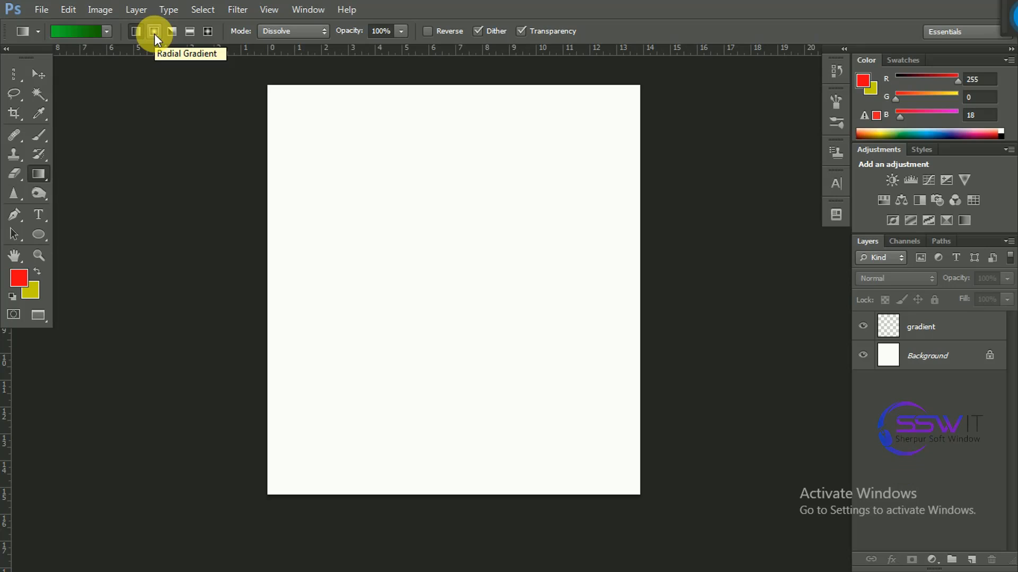
left_click(137, 31)
left_click(151, 33)
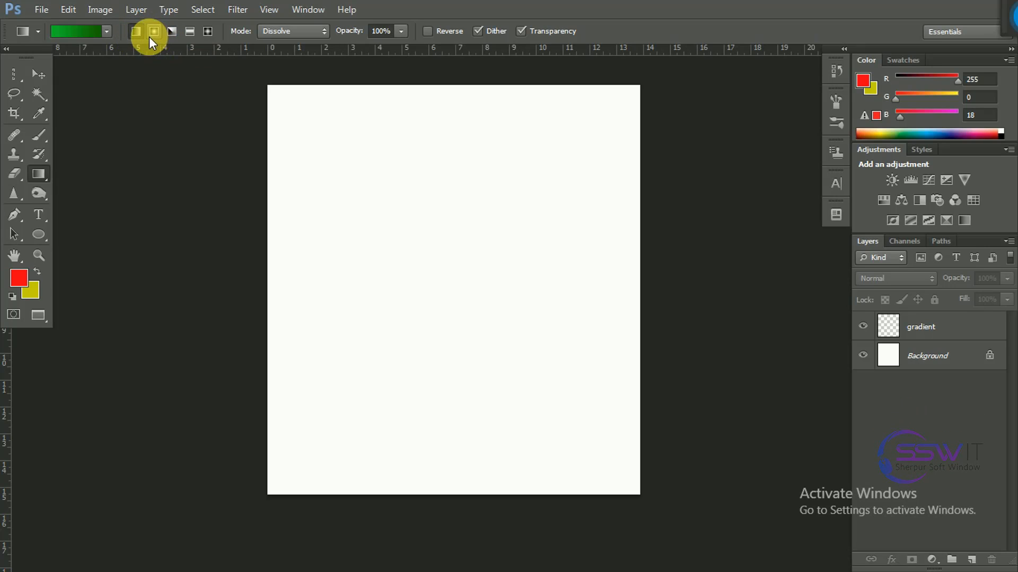
left_click(171, 32)
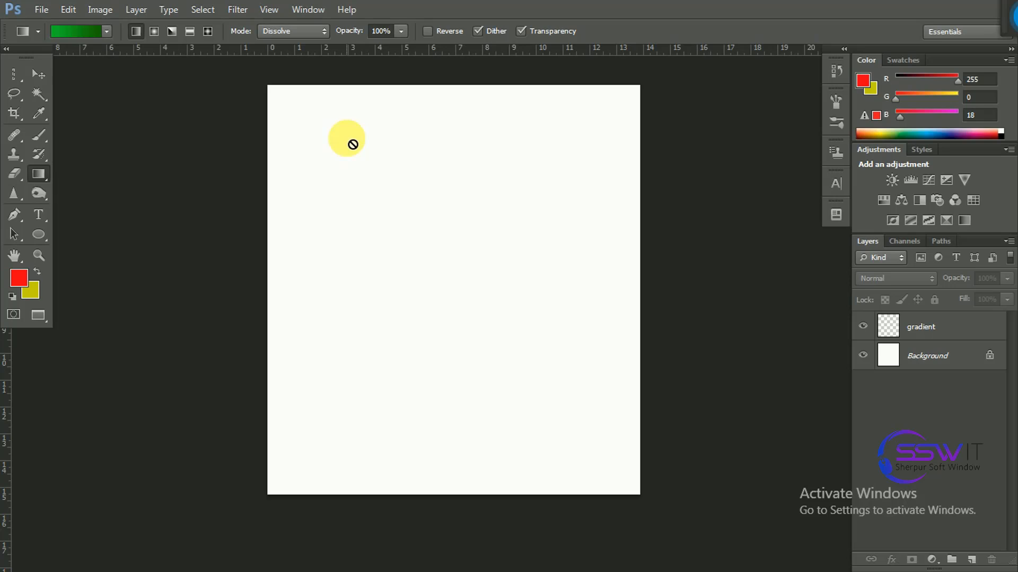
Switch to the Rectangular Marquee tool and return to the Gradient tool
left_click(15, 74)
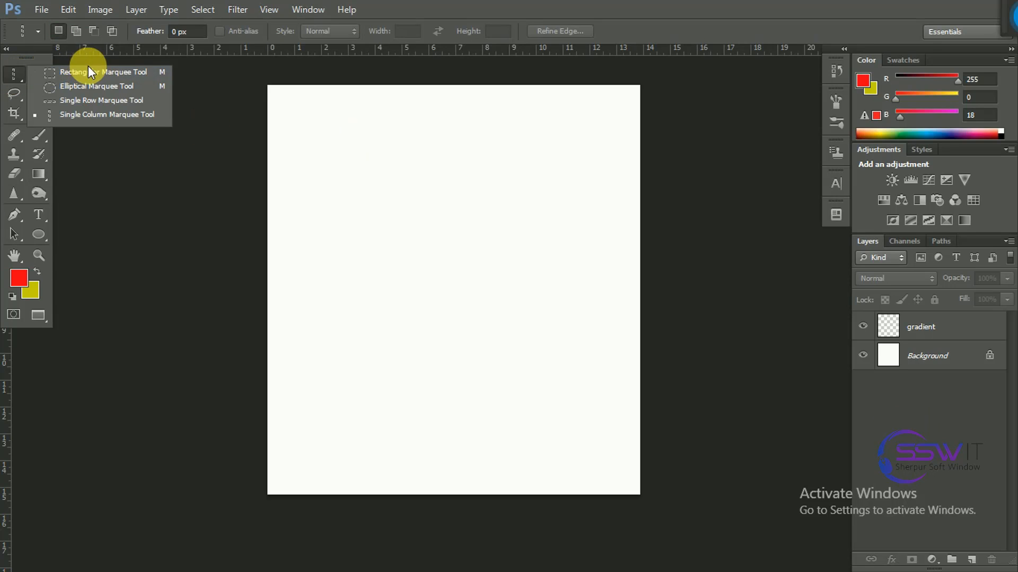
left_click(89, 72)
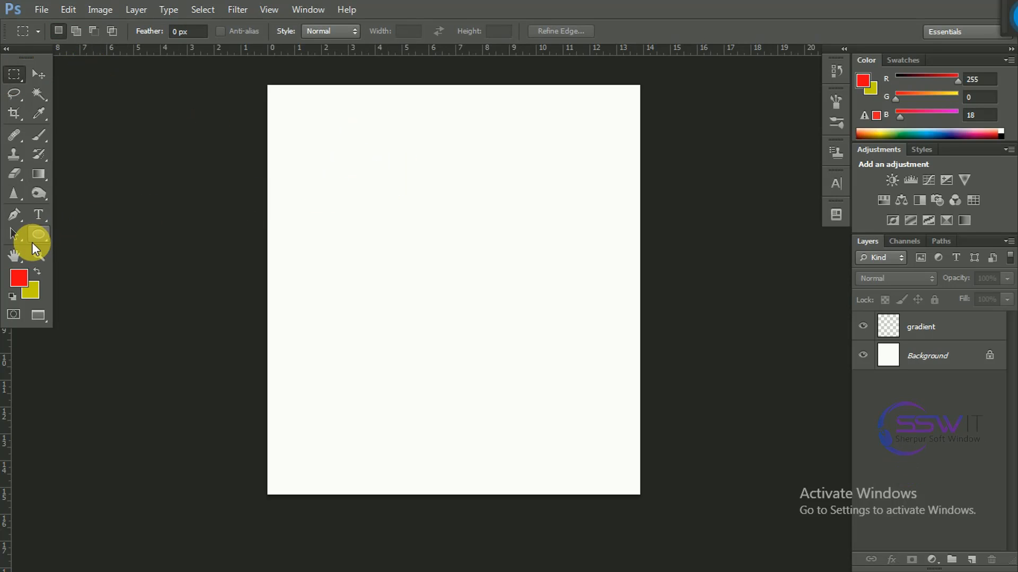
left_click(38, 174)
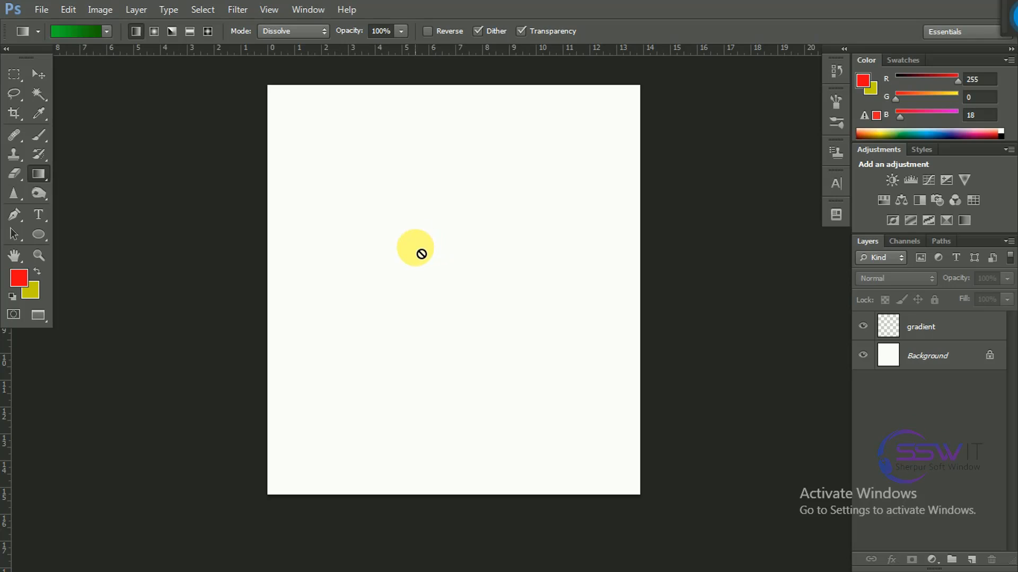
Deselect the "gradient" layer and try to use the Gradient tool on the canvas with no layer selected
left_click(899, 326)
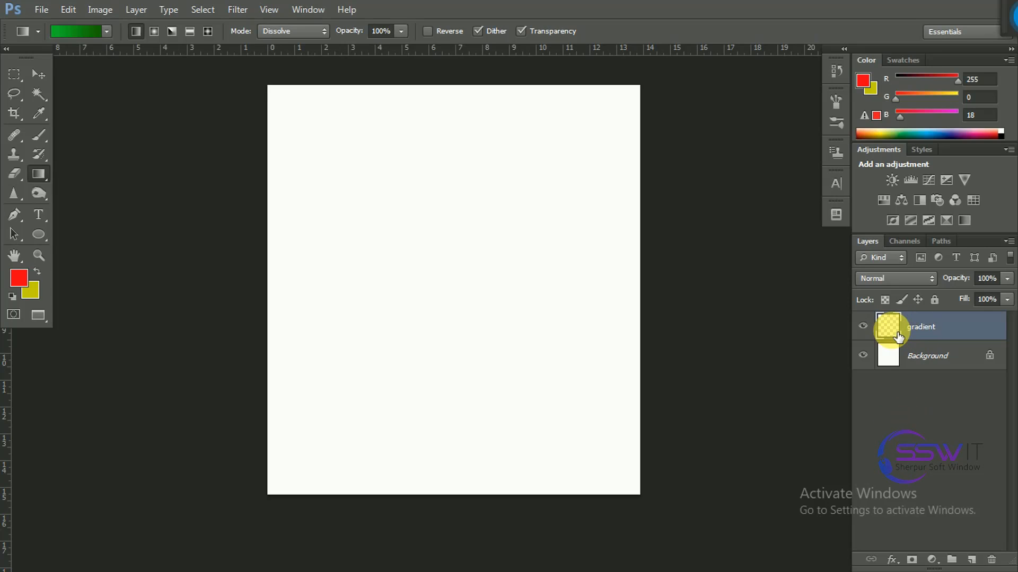
left_click(896, 393)
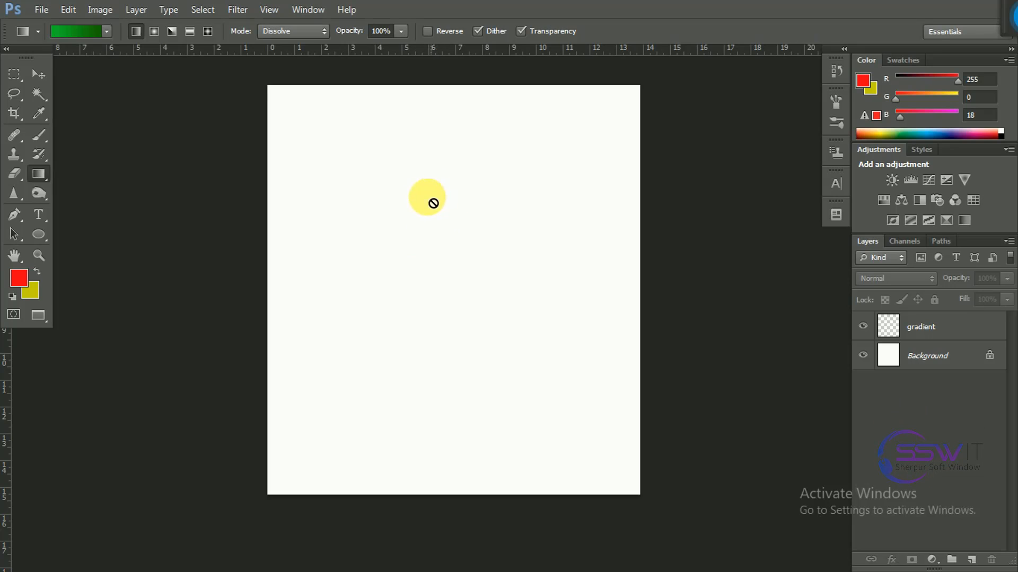
left_click(426, 299)
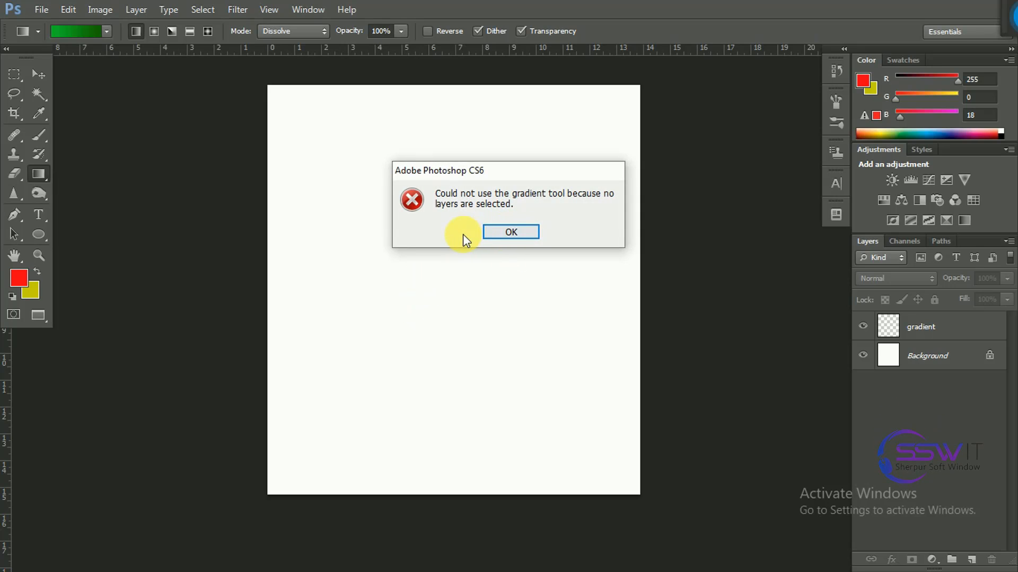
left_click(518, 235)
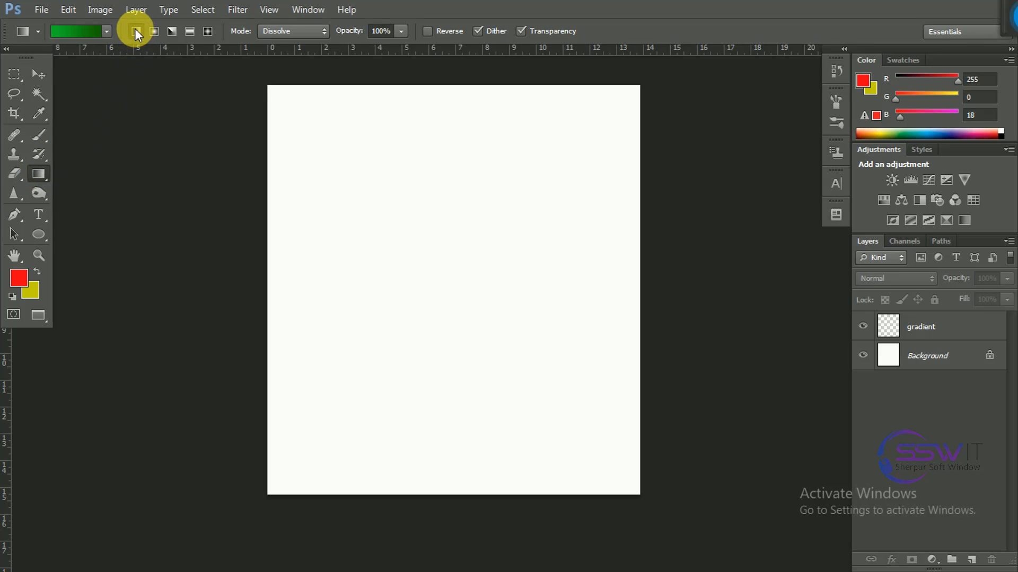
Select the "gradient" layer, try a green linear gradient from the canvas's top edge to its bottom edge, and undo that gradient
left_click(898, 338)
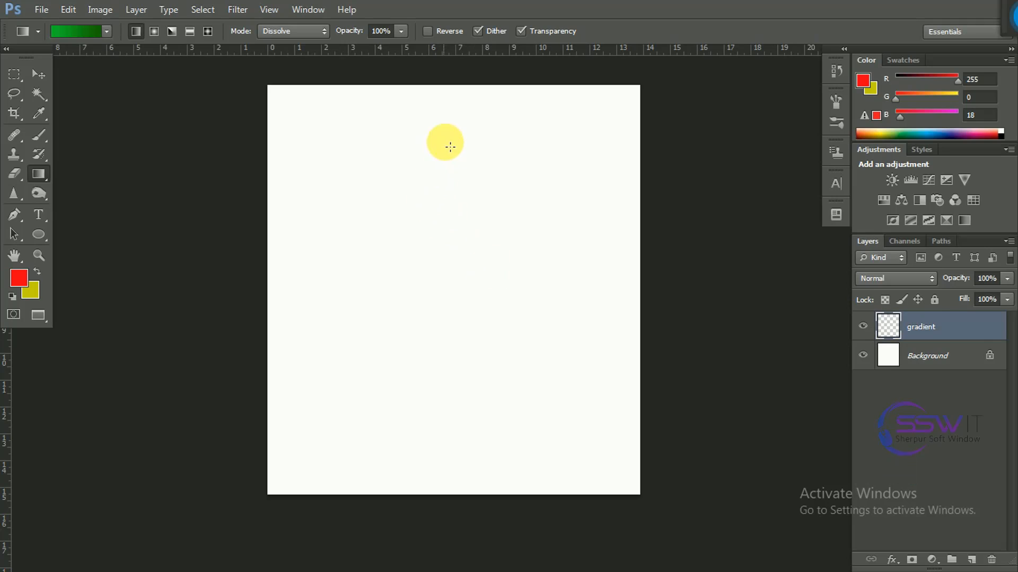
left_click_drag(447, 99, 448, 490)
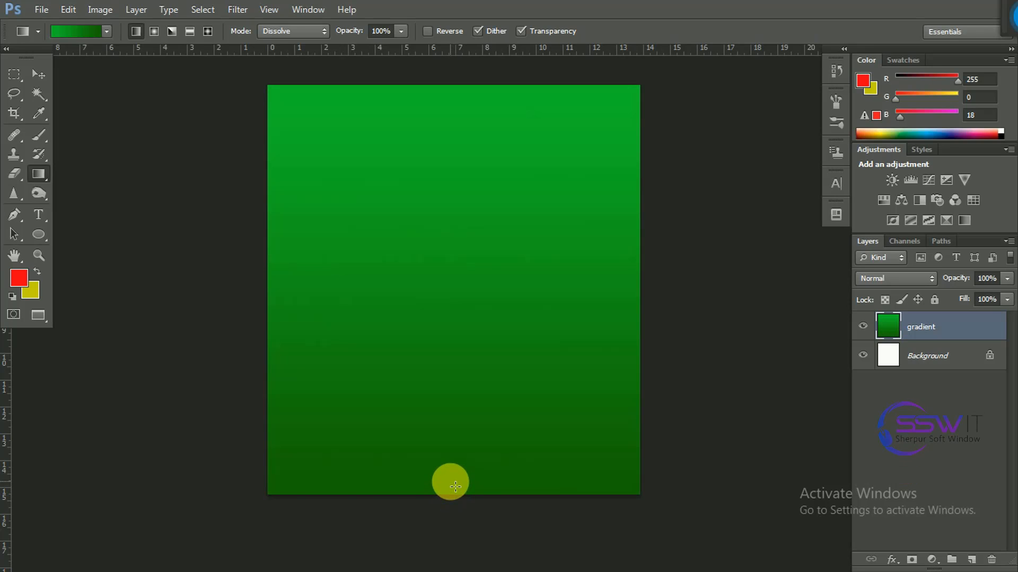
key("ctrl+z")
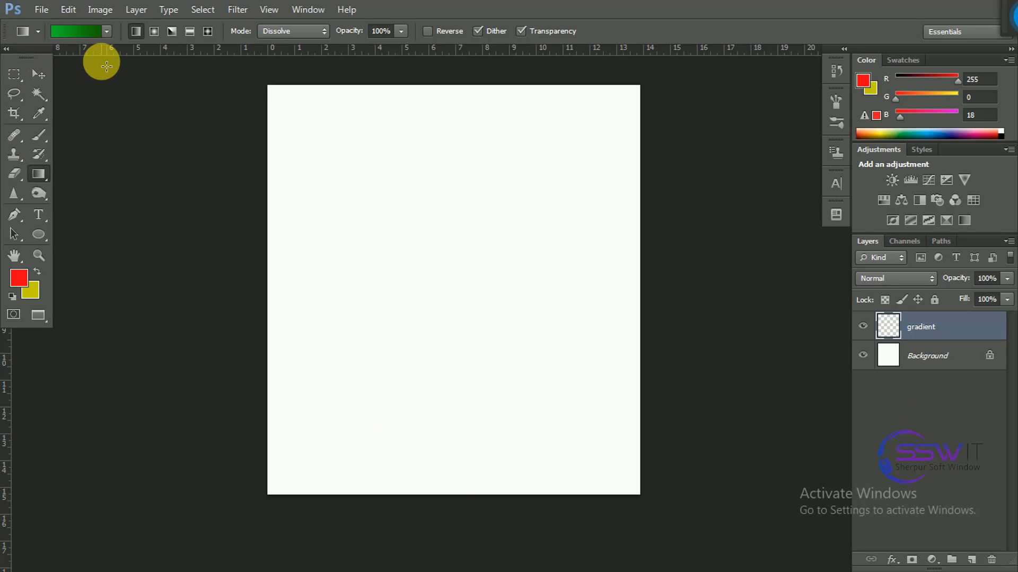
Examine the available gradient presets and the Gradient Editor's options, leaving the editor without applying changes
left_click(105, 30)
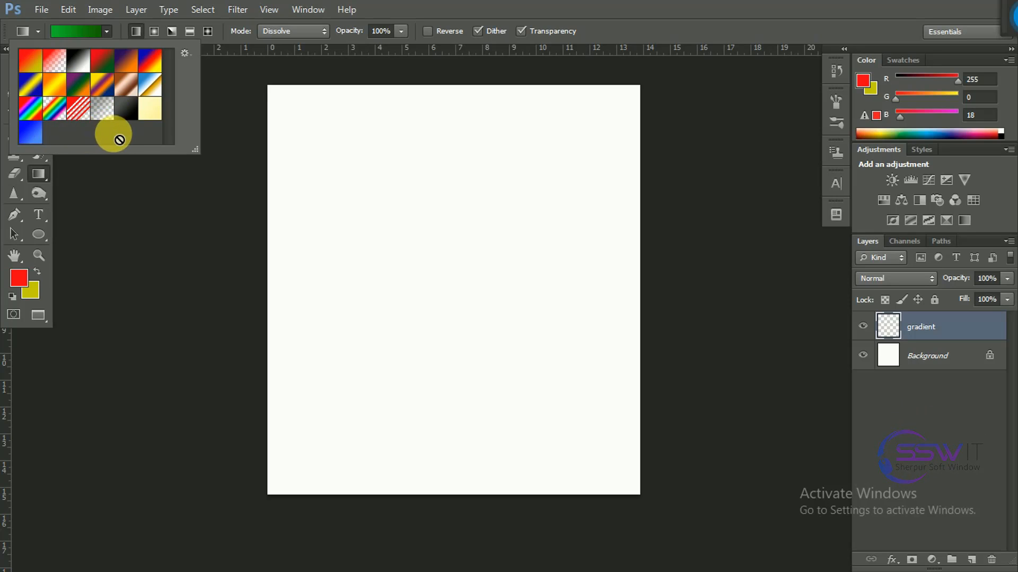
left_click(75, 30)
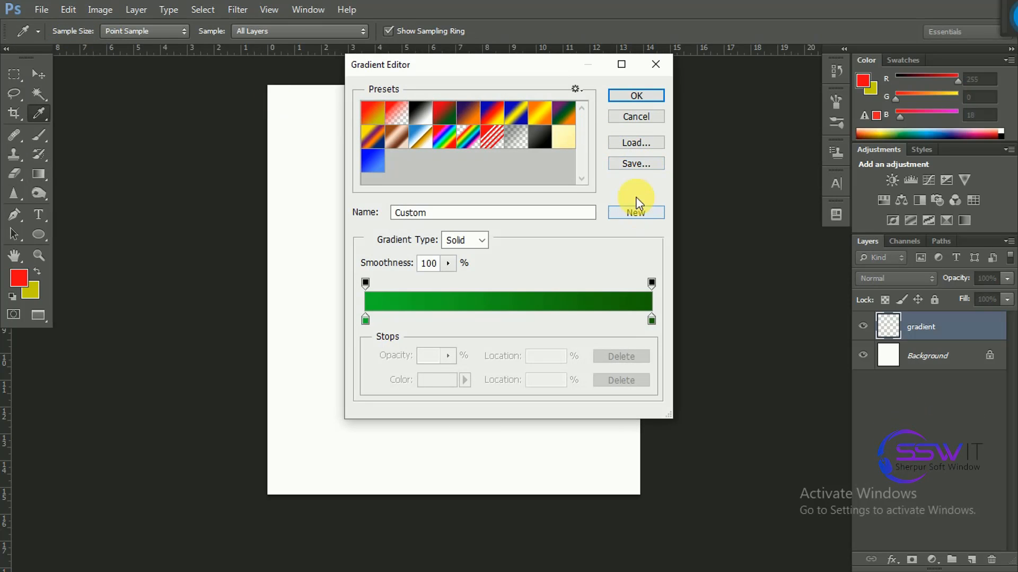
left_click(645, 120)
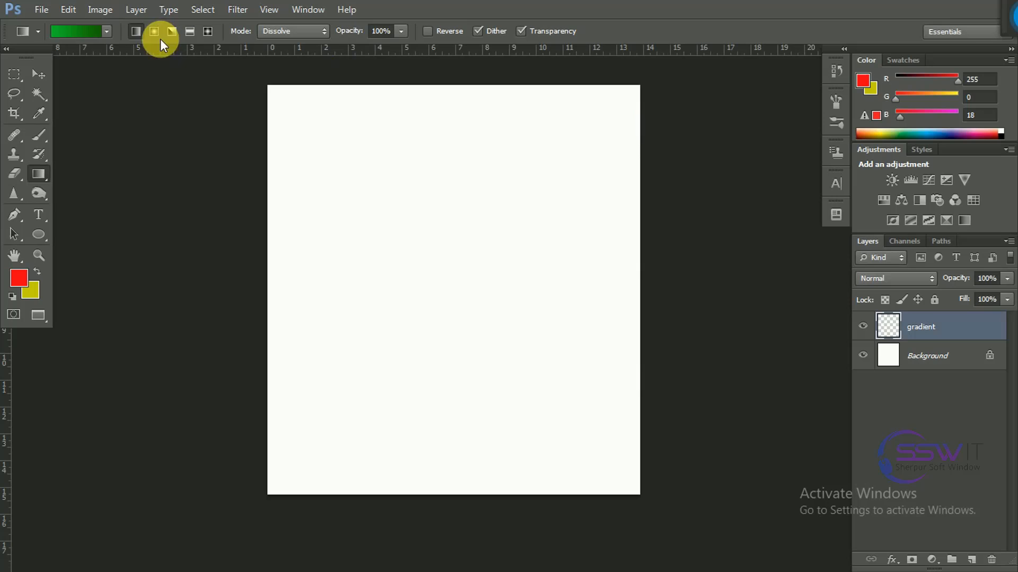
left_click(73, 27)
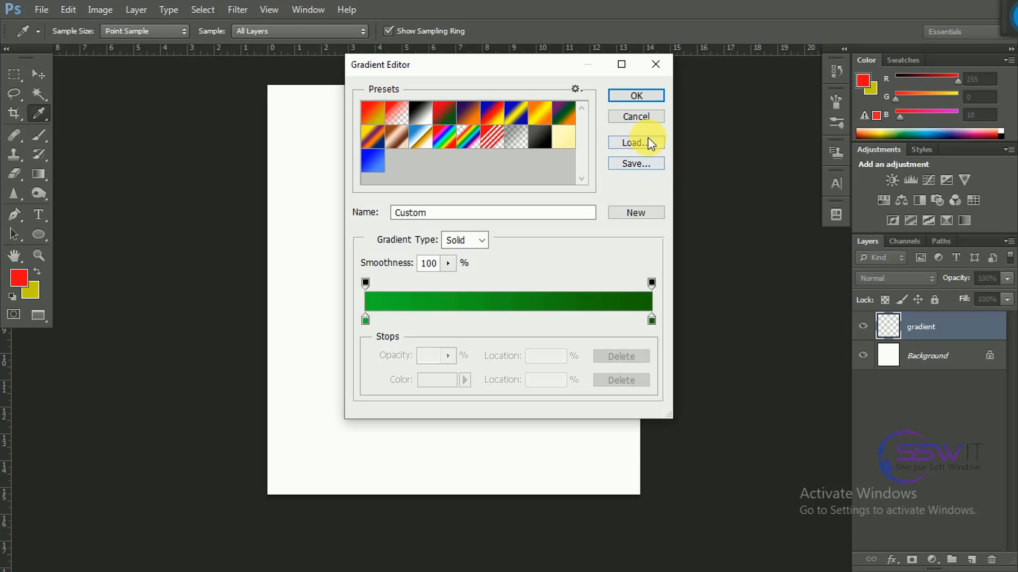
left_click(645, 117)
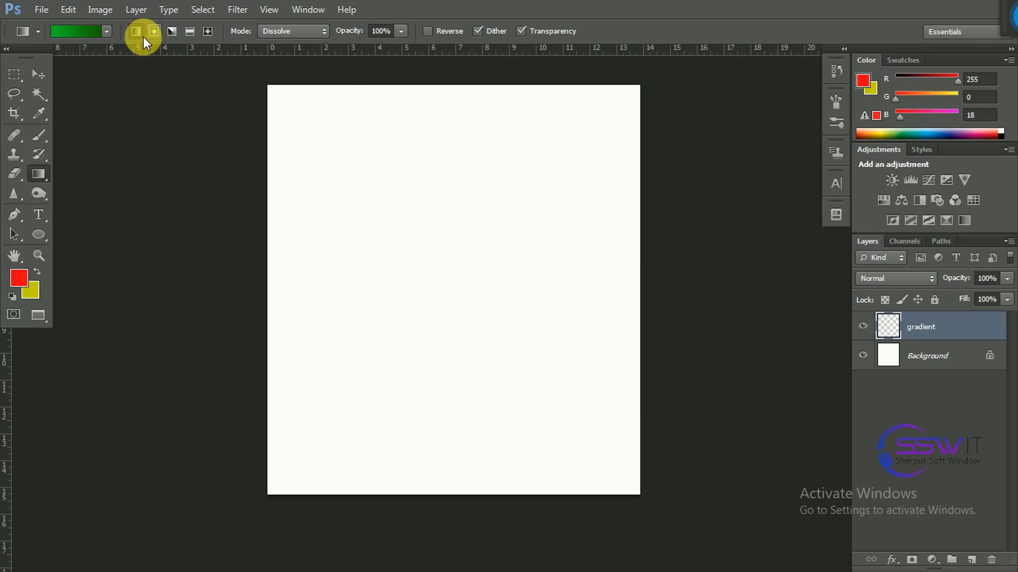
left_click(70, 32)
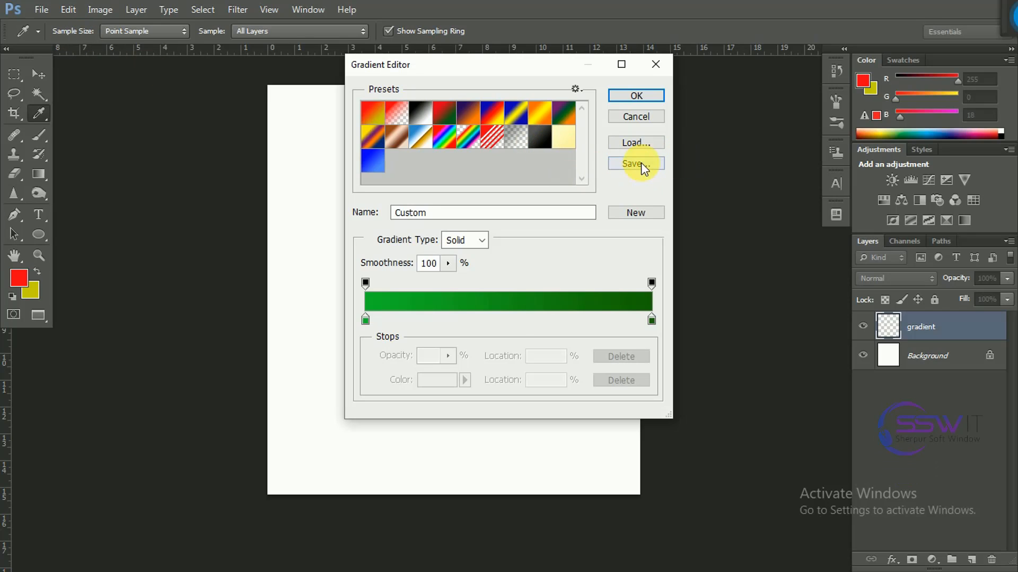
left_click(653, 121)
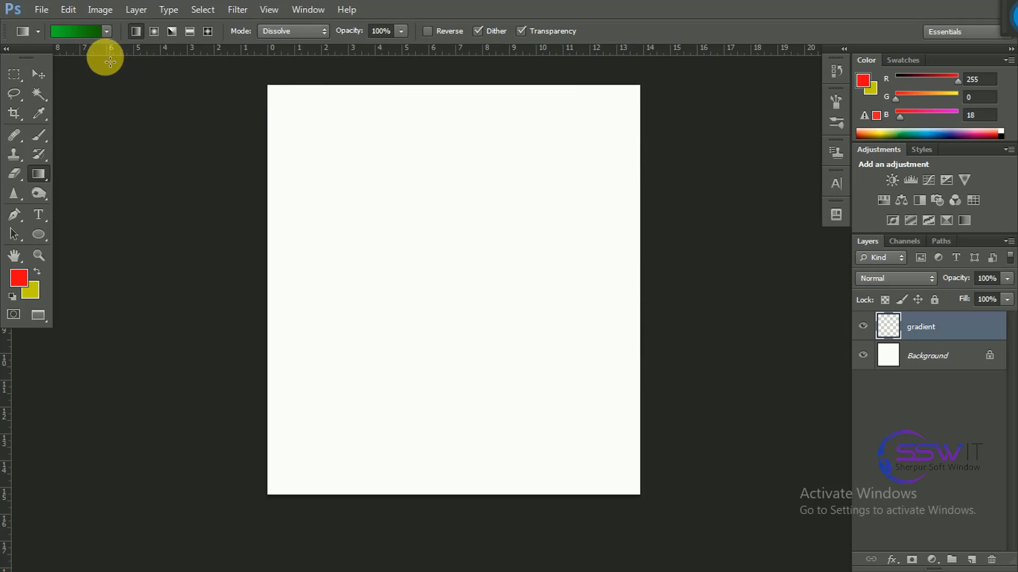
Open the Gradient Editor and examine the color and opacity stops at both ends of the green gradient
left_click(67, 28)
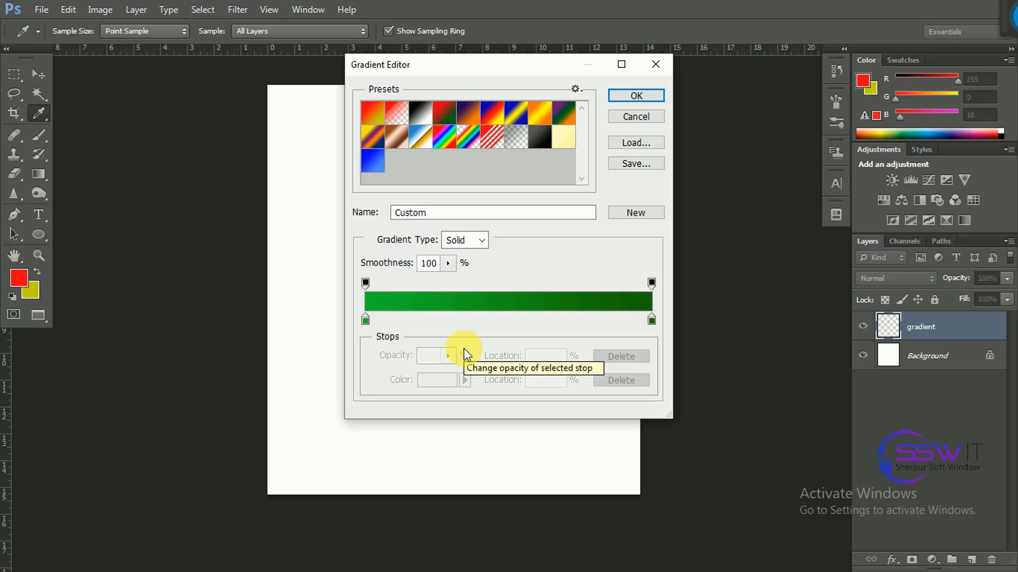
left_click(365, 319)
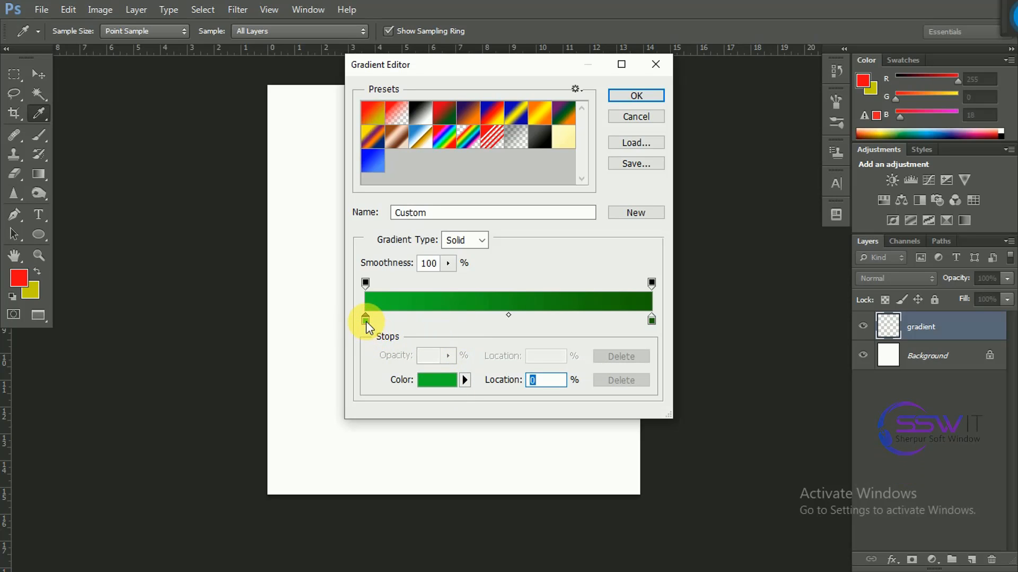
left_click(365, 282)
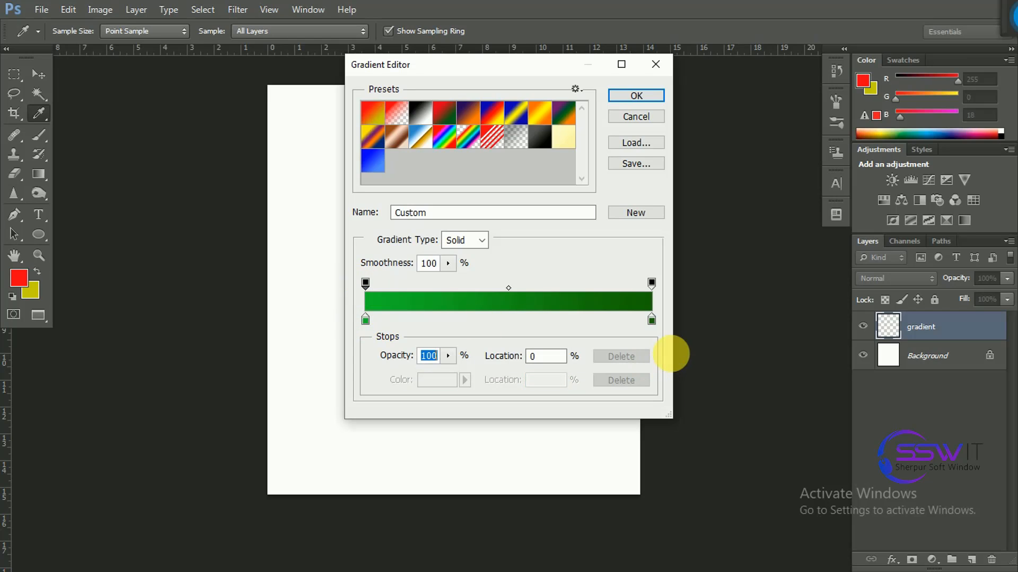
left_click(649, 321)
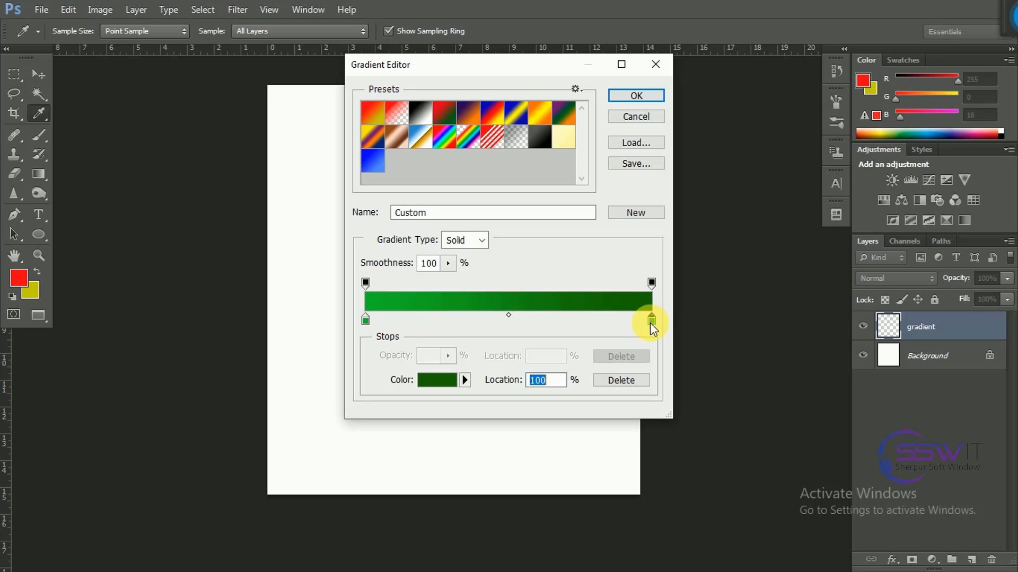
left_click(651, 284)
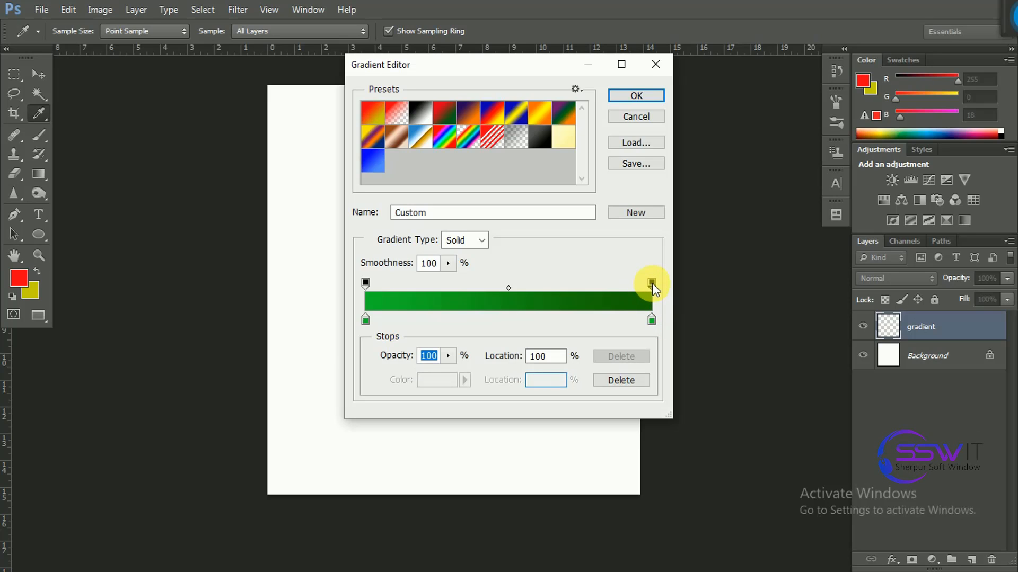
left_click(652, 320)
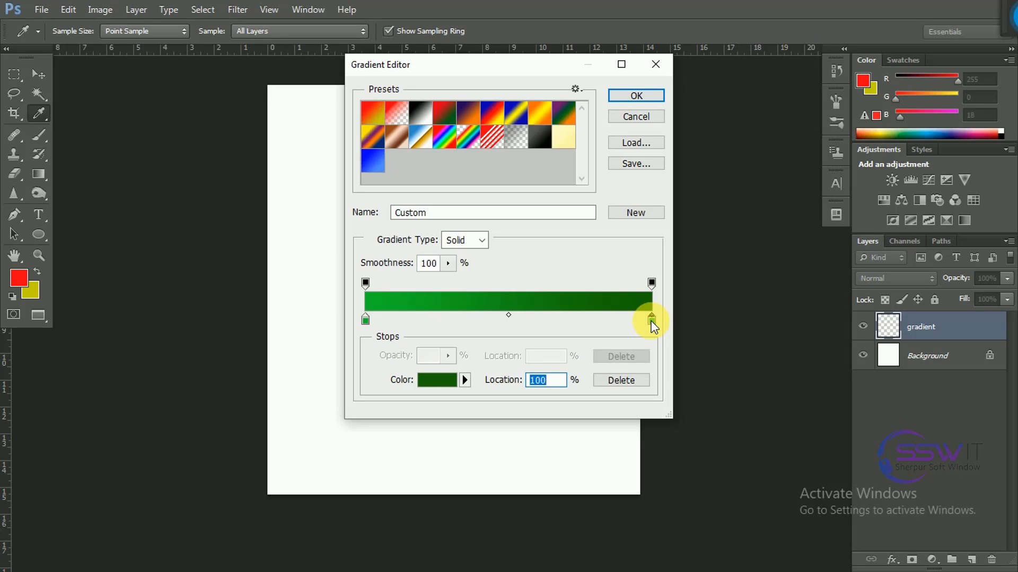
left_click(651, 285)
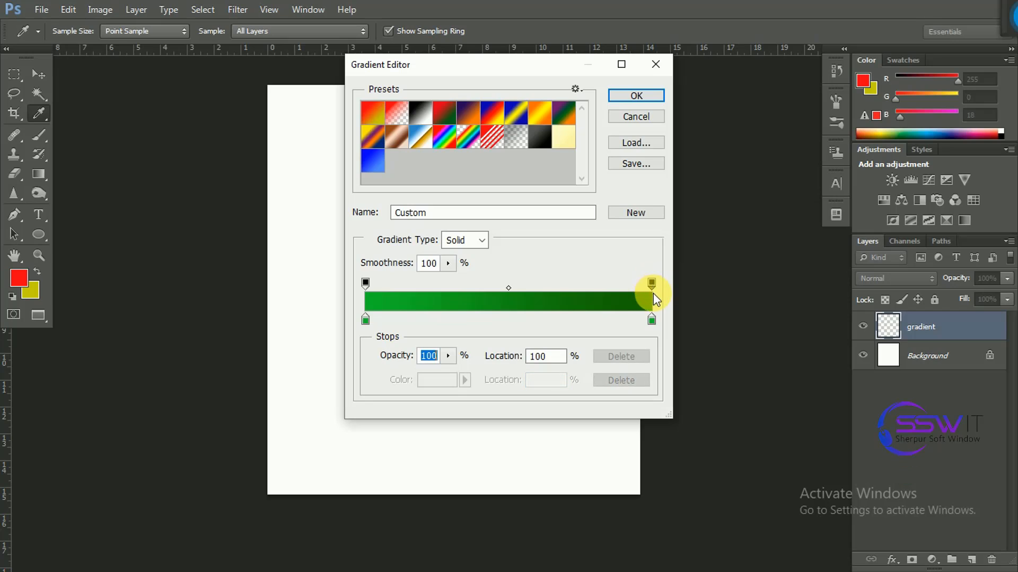
left_click(365, 319)
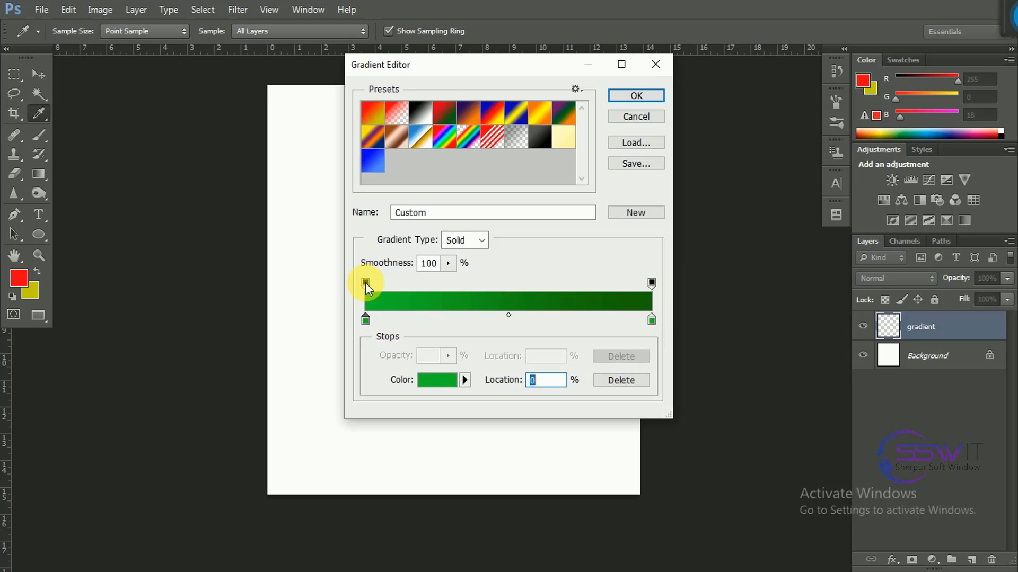
left_click(364, 282)
Set the color stop at location 0% to bright pink fd077b
left_click(367, 320)
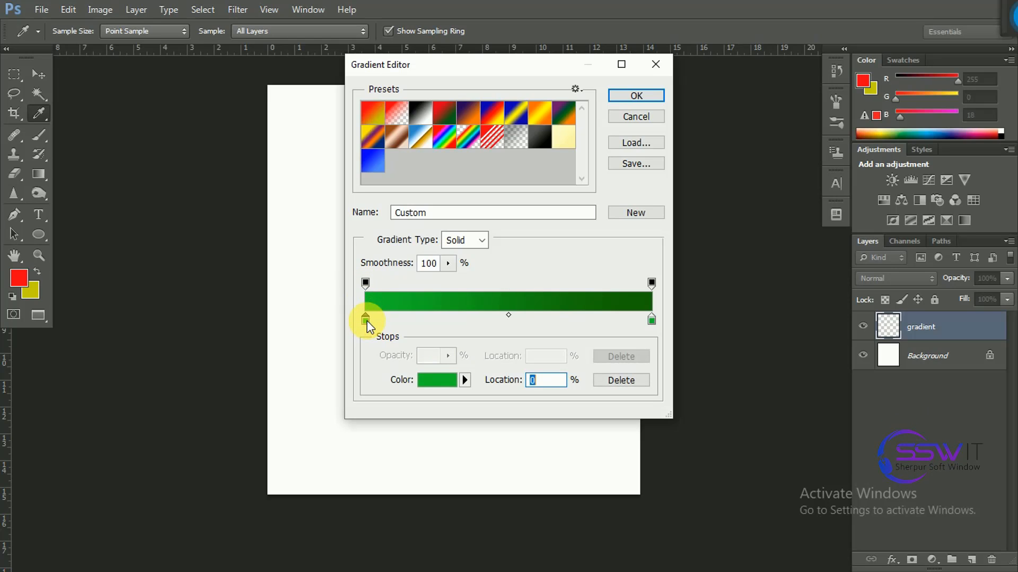
left_click(445, 380)
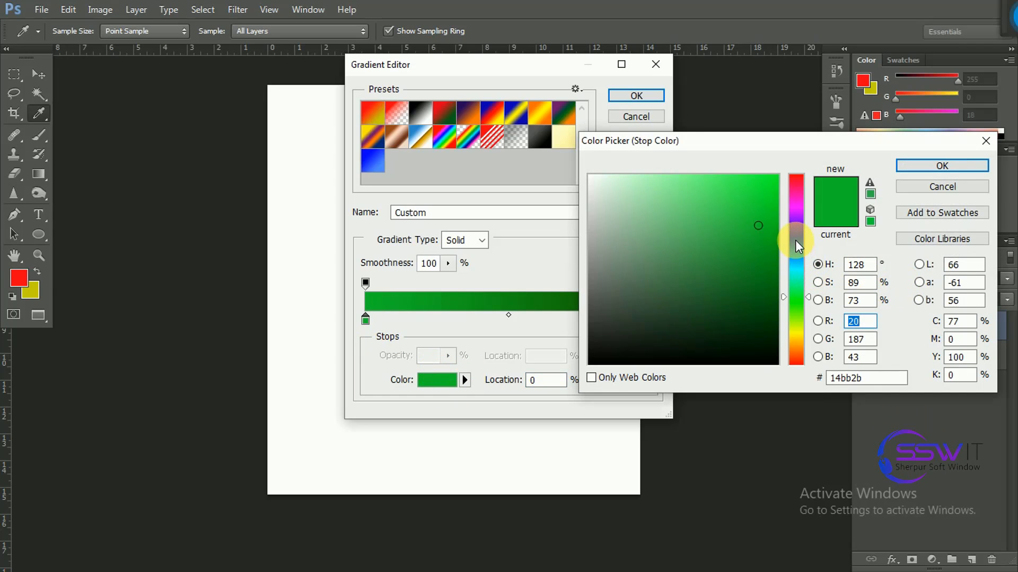
left_click(796, 185)
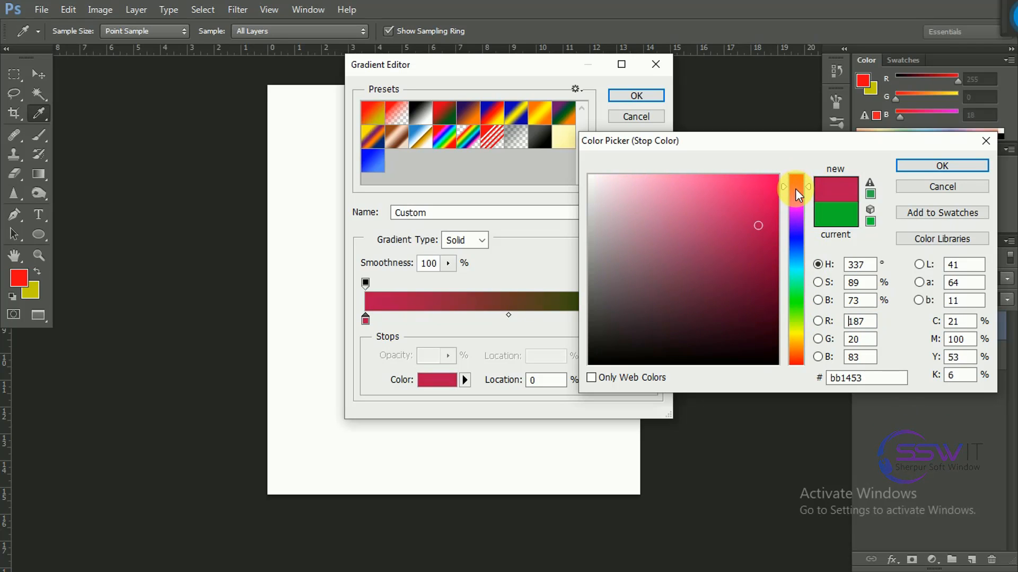
left_click(794, 189)
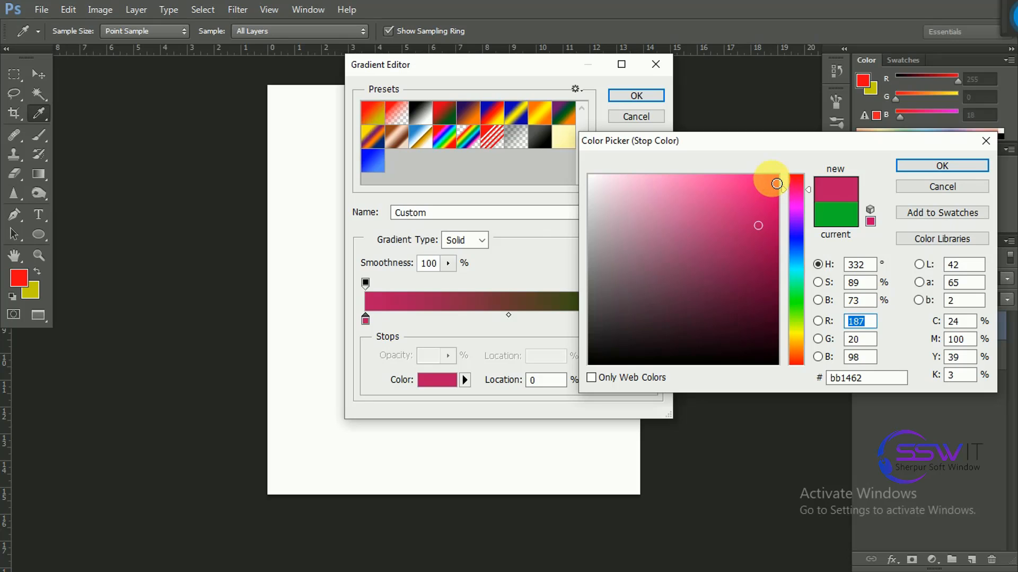
left_click(776, 183)
left_click(927, 166)
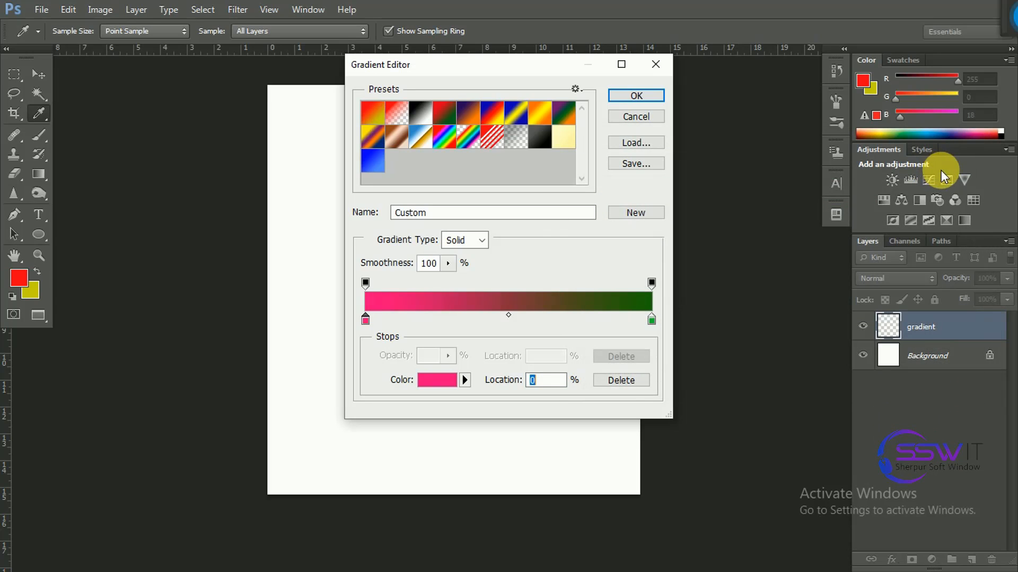
Set the dark green color stop at location 100% to magenta ff00d2
left_click(651, 320)
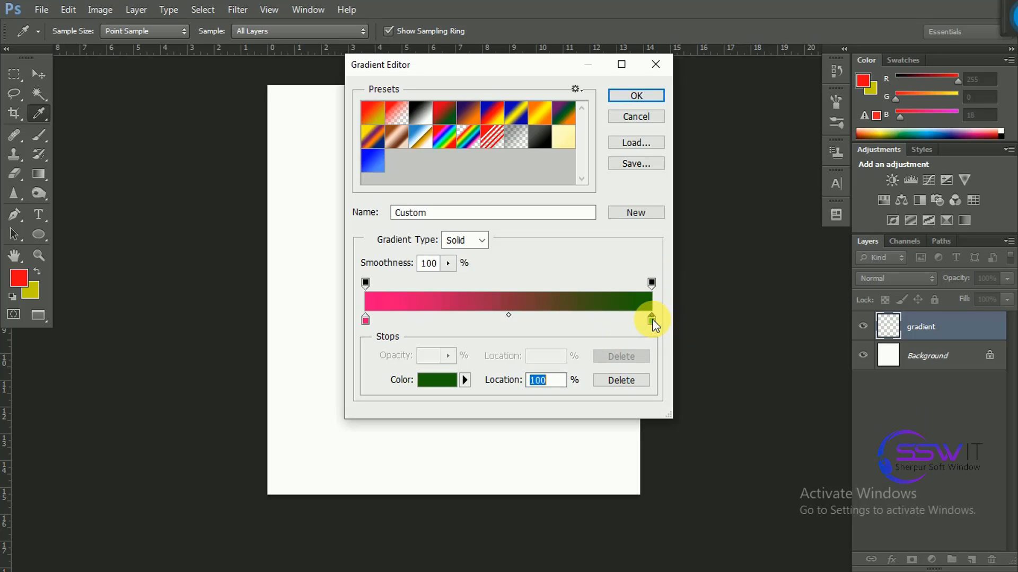
left_click(438, 380)
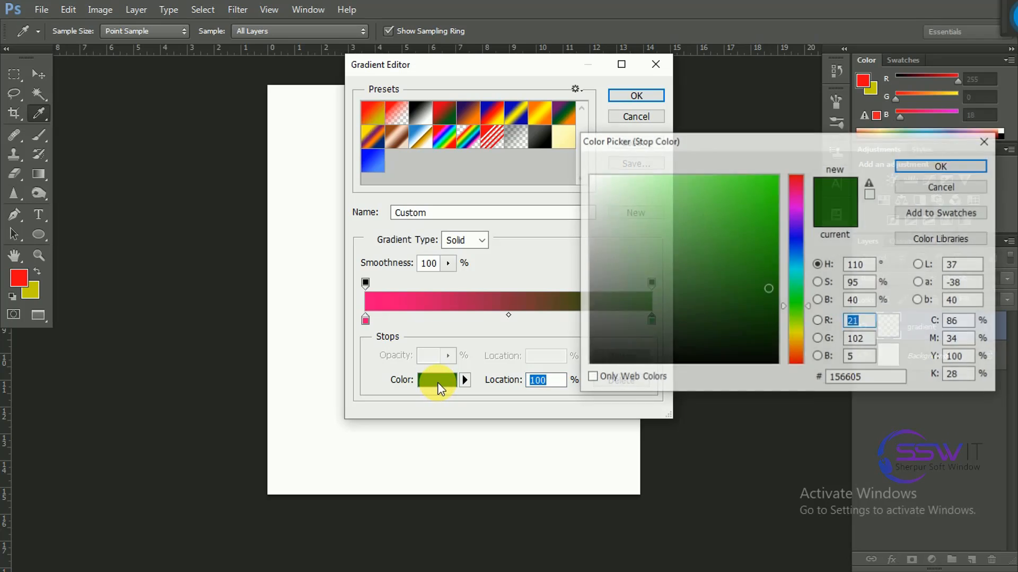
mouse_move(798, 181)
left_mouse_down()
mouse_move(796, 204)
mouse_move(784, 180)
left_mouse_up()
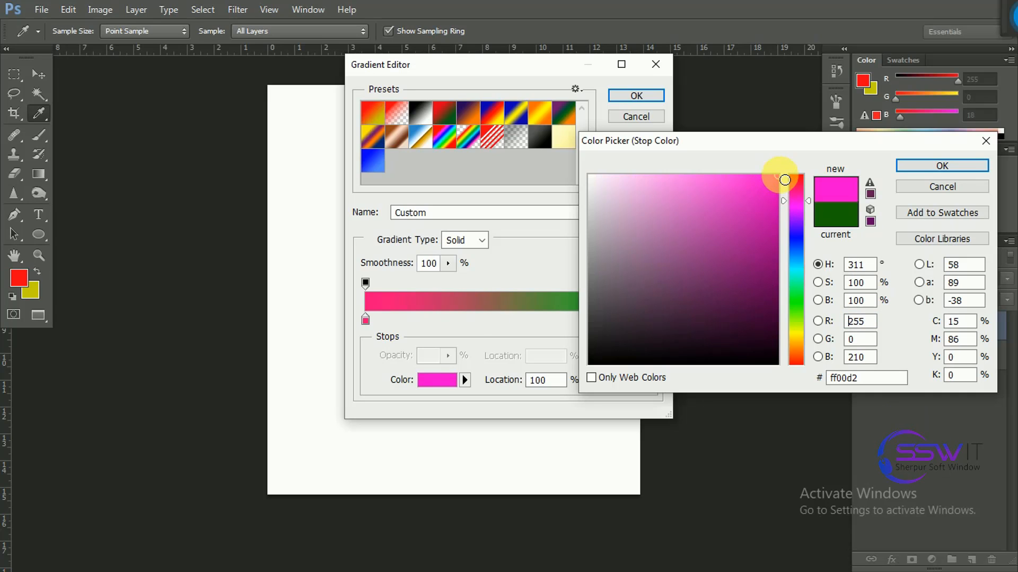
left_click(932, 165)
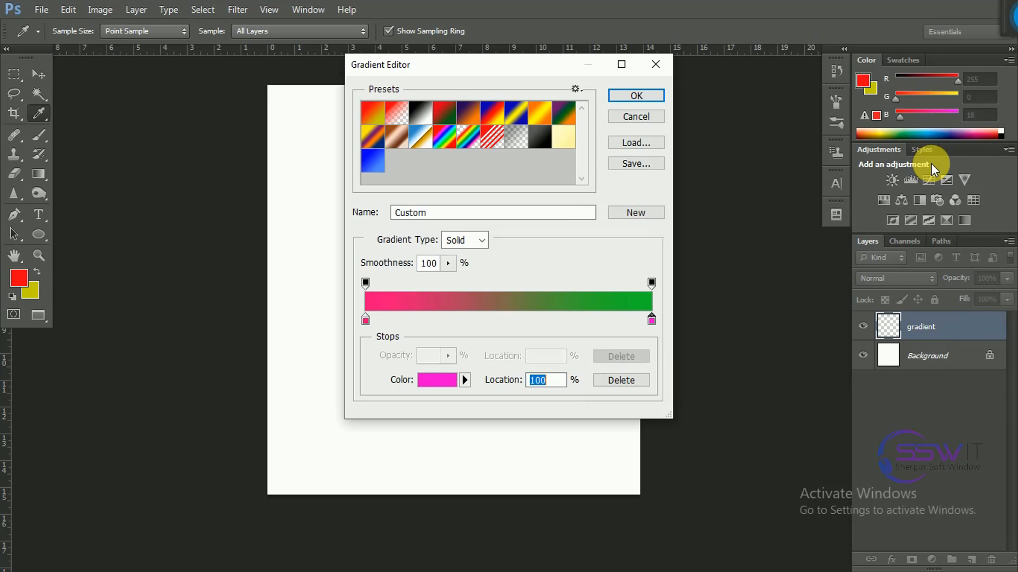
Set the remaining green color stop at location 100% to pinkish red ff0060
left_click(652, 321)
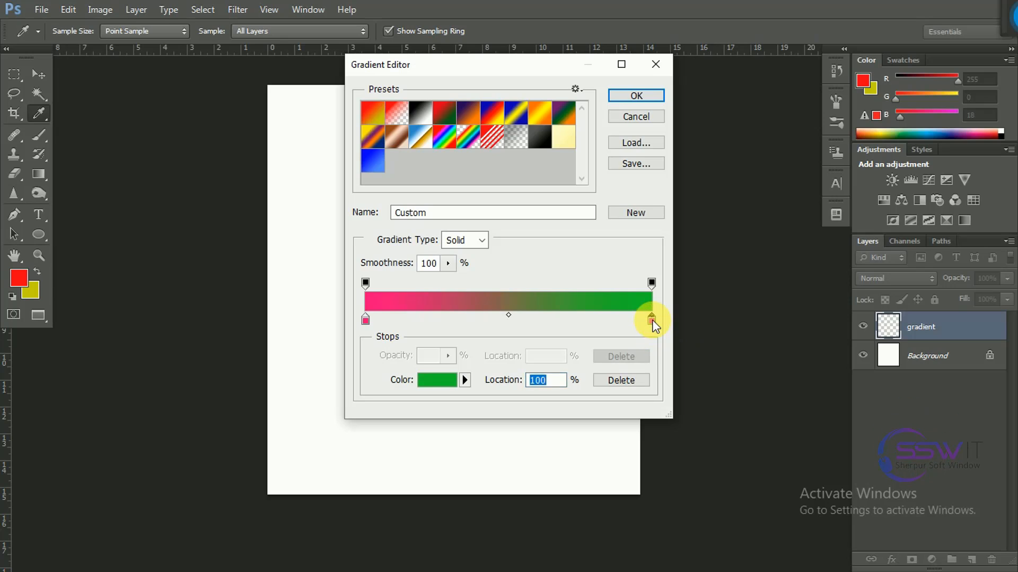
left_click(441, 381)
left_click(796, 187)
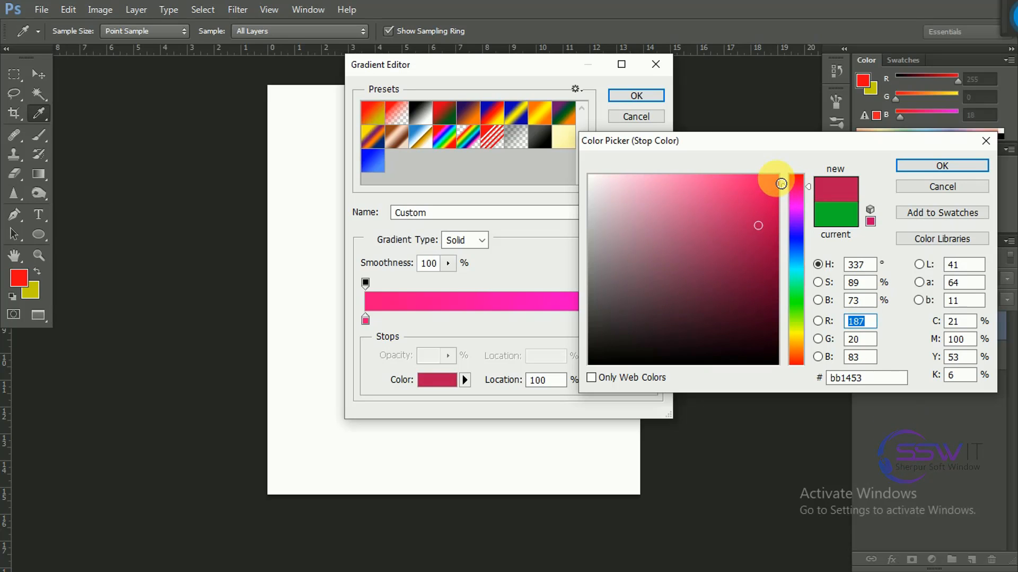
left_click(778, 176)
left_click(913, 166)
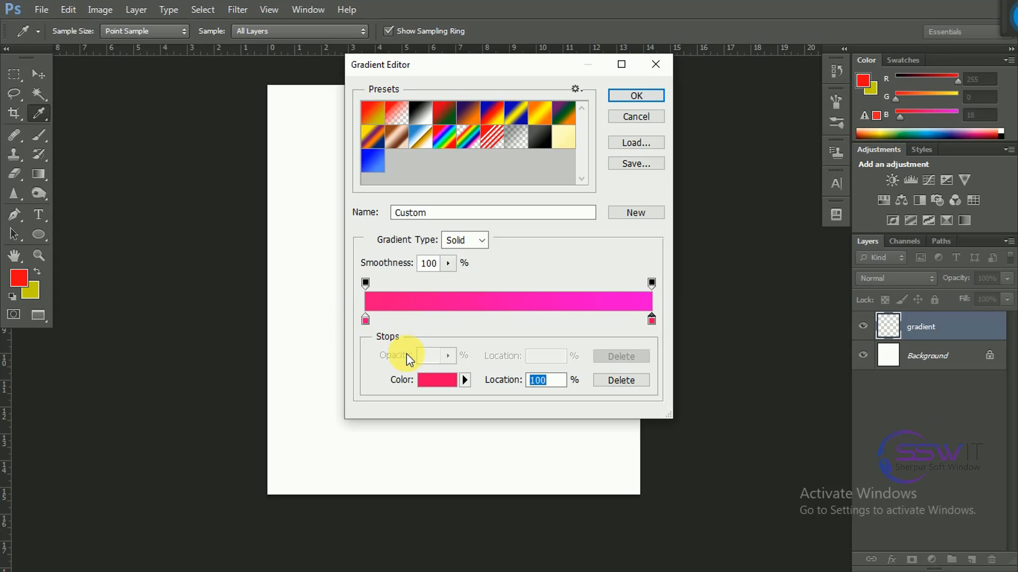
Darken the pink color stop at location 0% to de056b
left_click(365, 321)
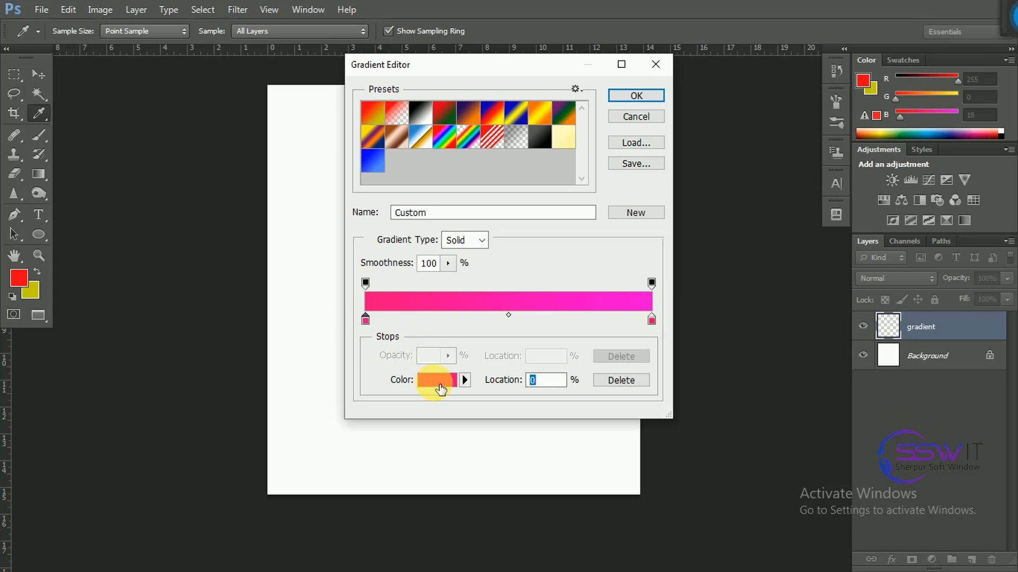
left_click(441, 389)
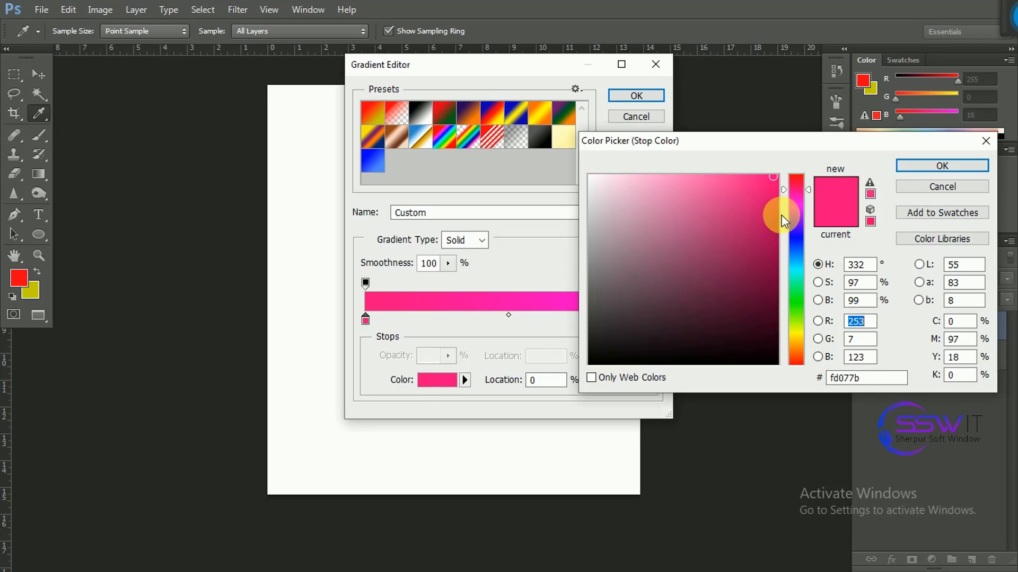
left_click(773, 204)
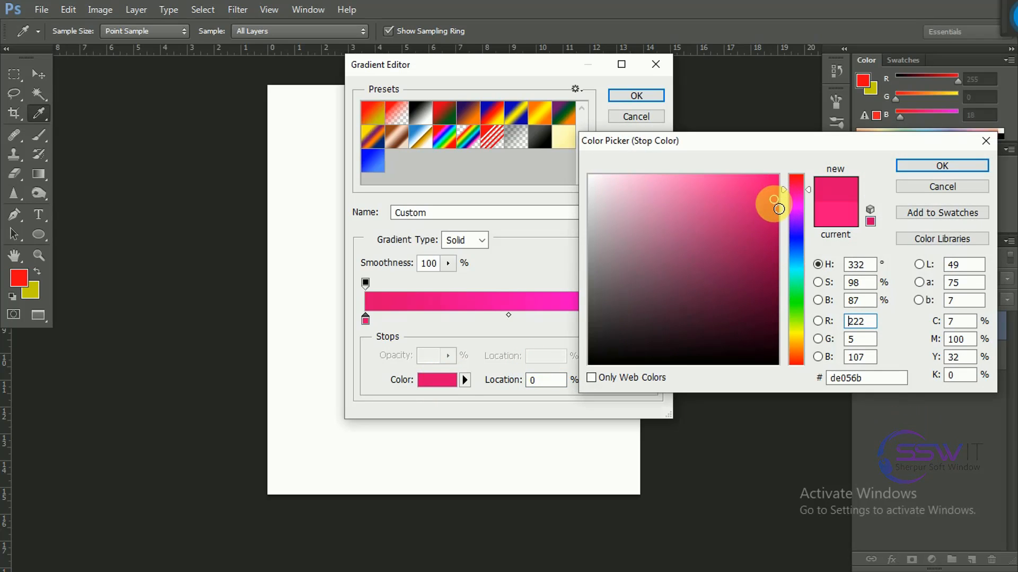
left_click(922, 164)
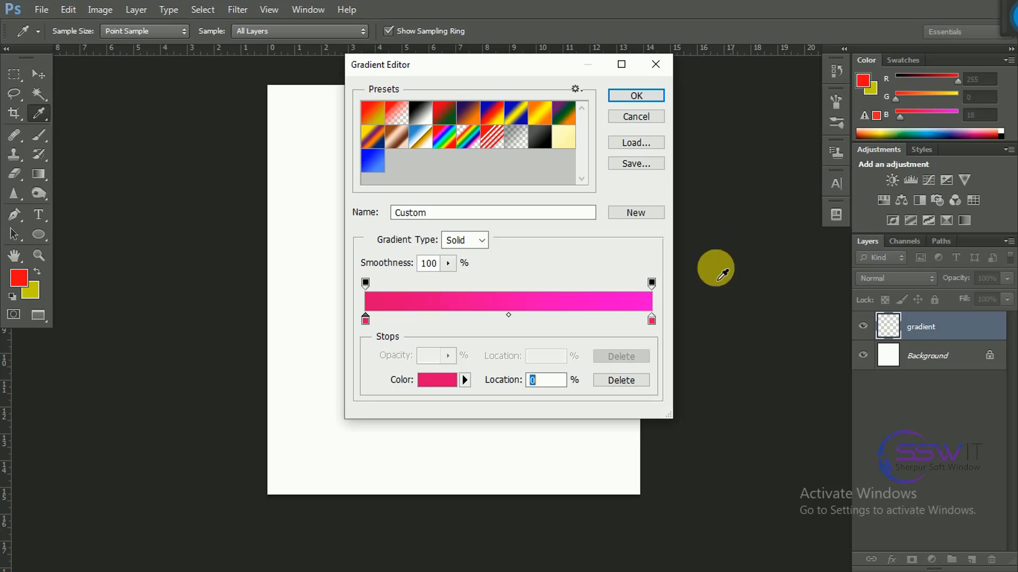
Lighten the magenta color stop at location 100% to fa41d9
left_click(652, 319)
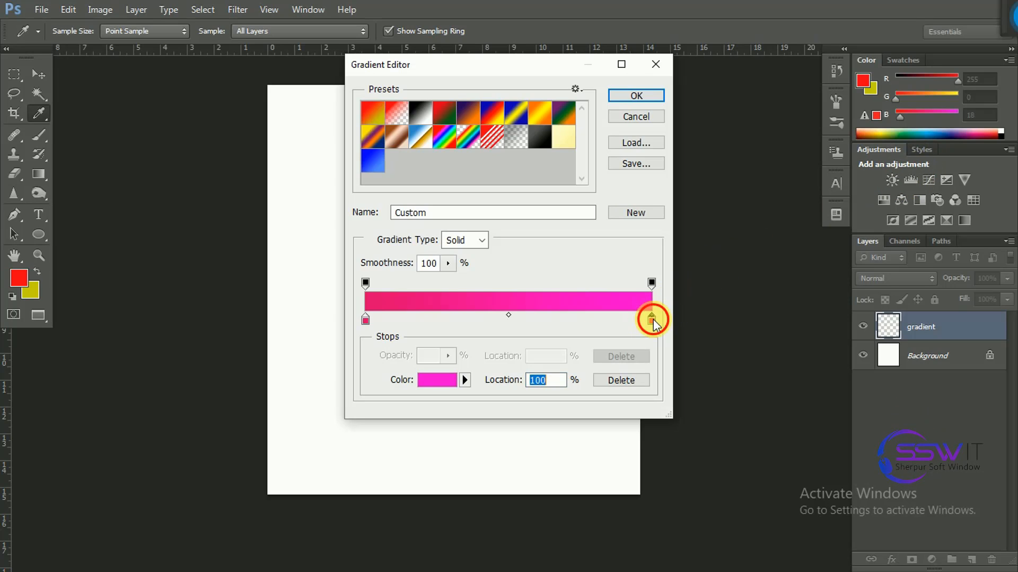
left_click(451, 380)
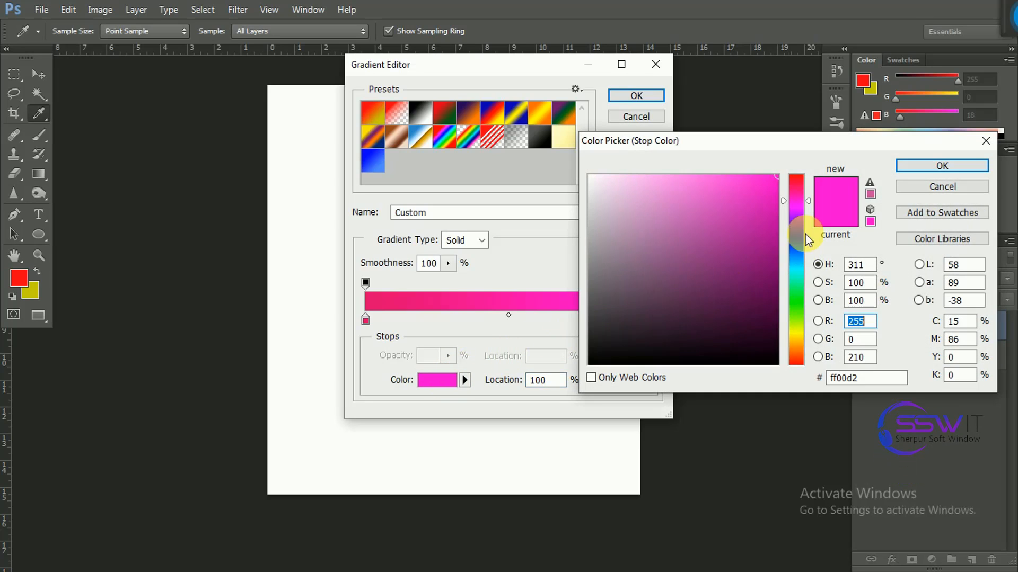
left_click(732, 180)
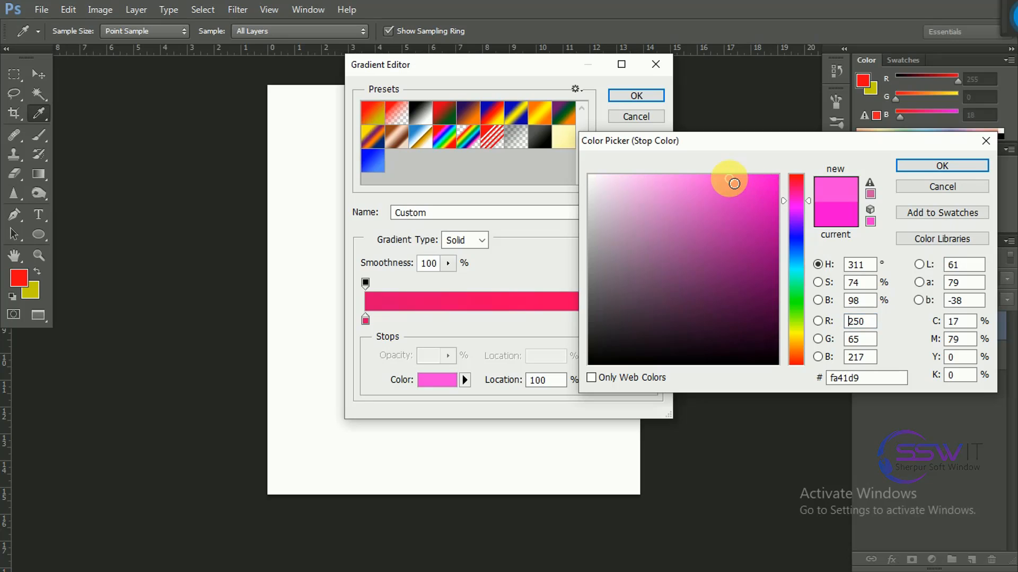
left_click(932, 166)
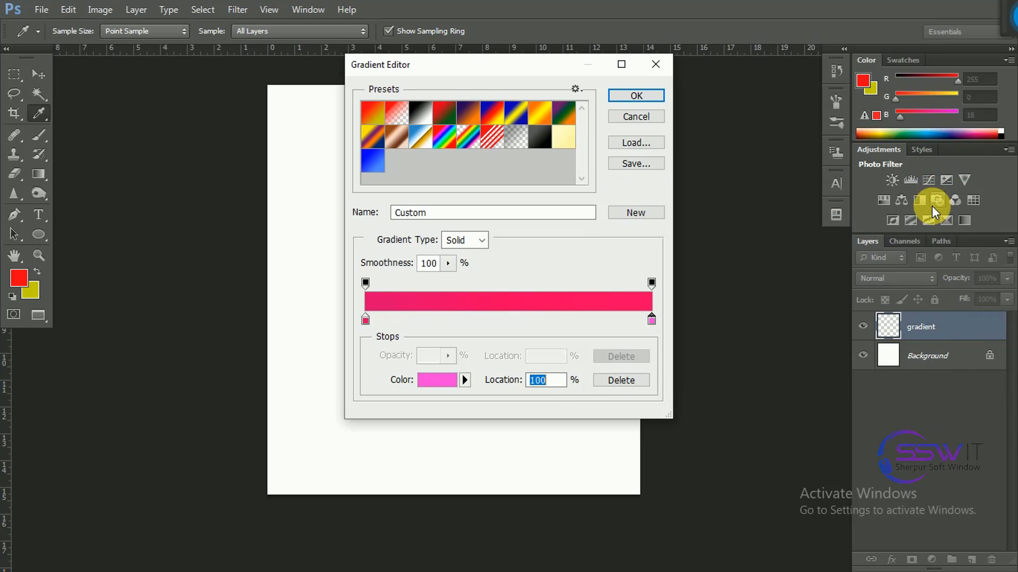
Lighten the pinkish red color stop at location 100% to soft pink fa5c98
left_click(653, 321)
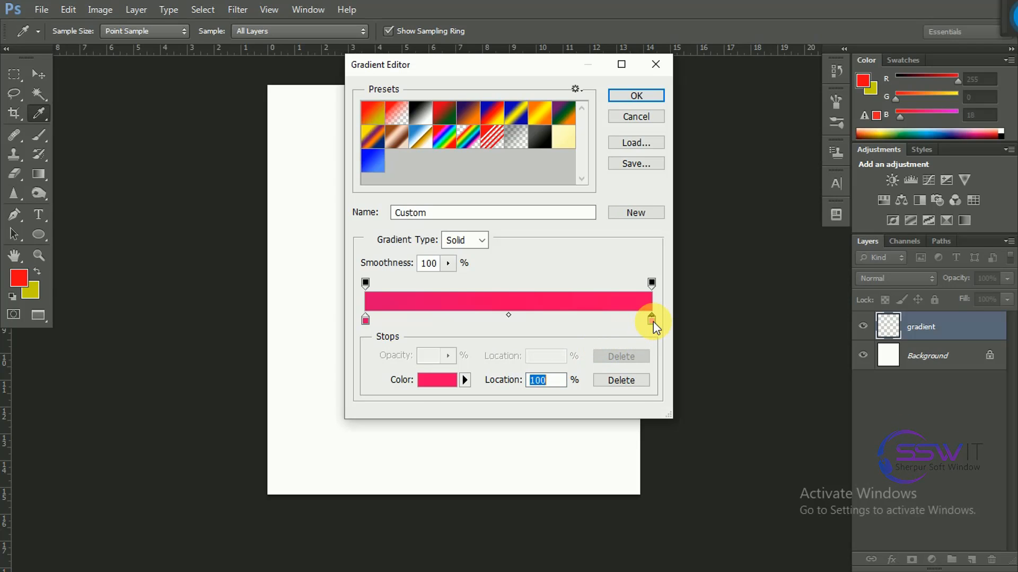
left_click(431, 377)
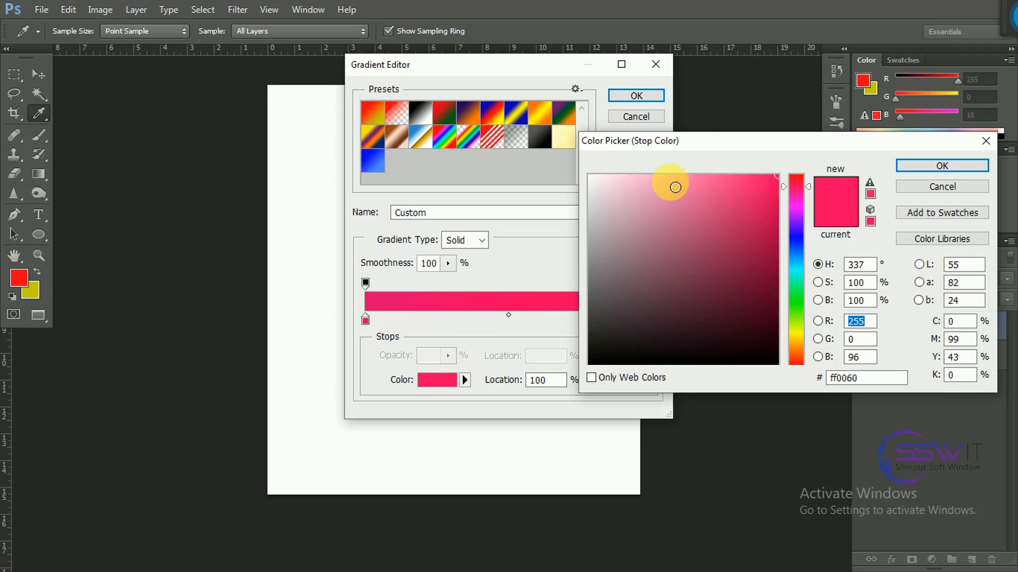
left_click(703, 179)
left_click(721, 182)
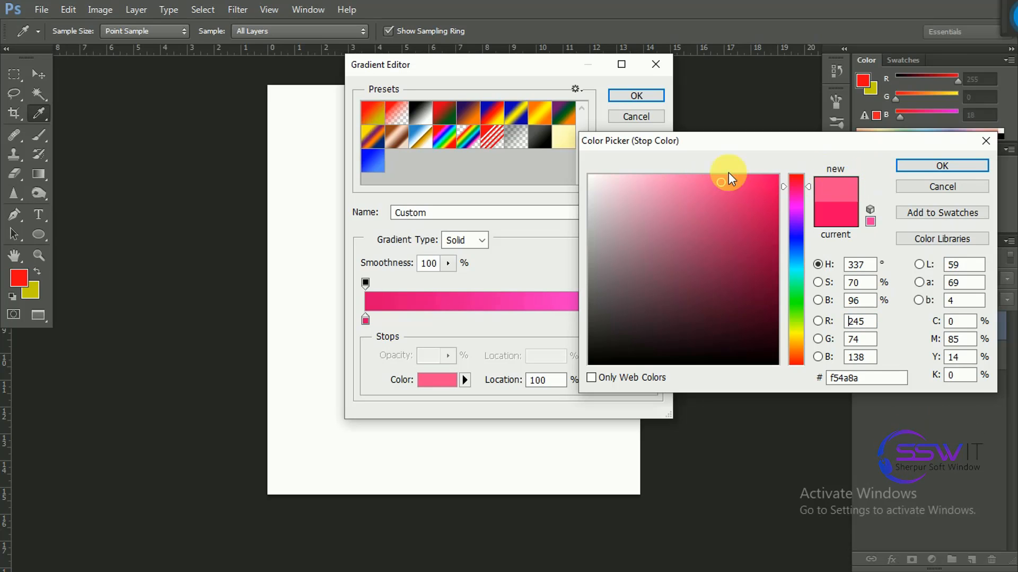
left_click(709, 179)
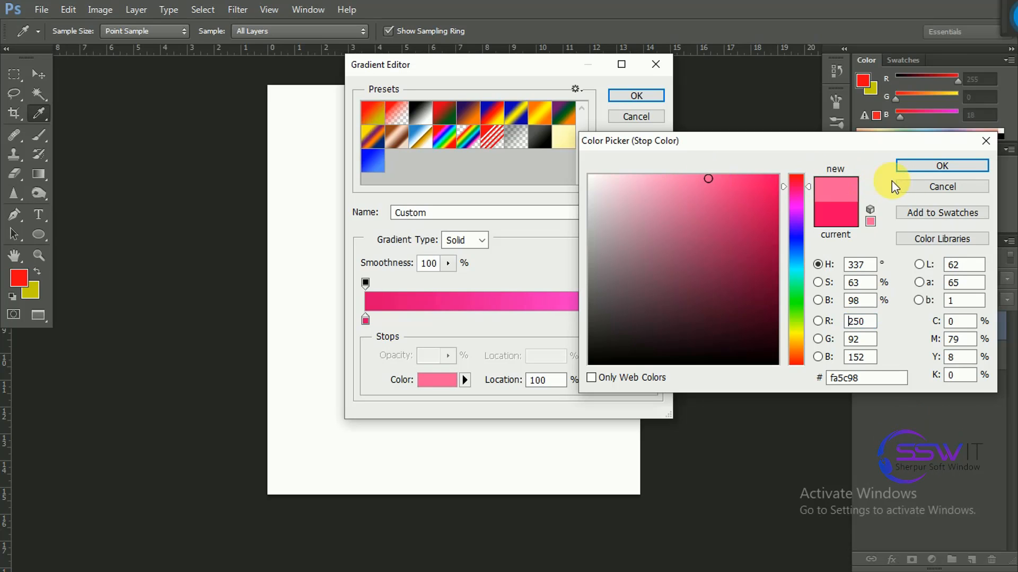
left_click(937, 165)
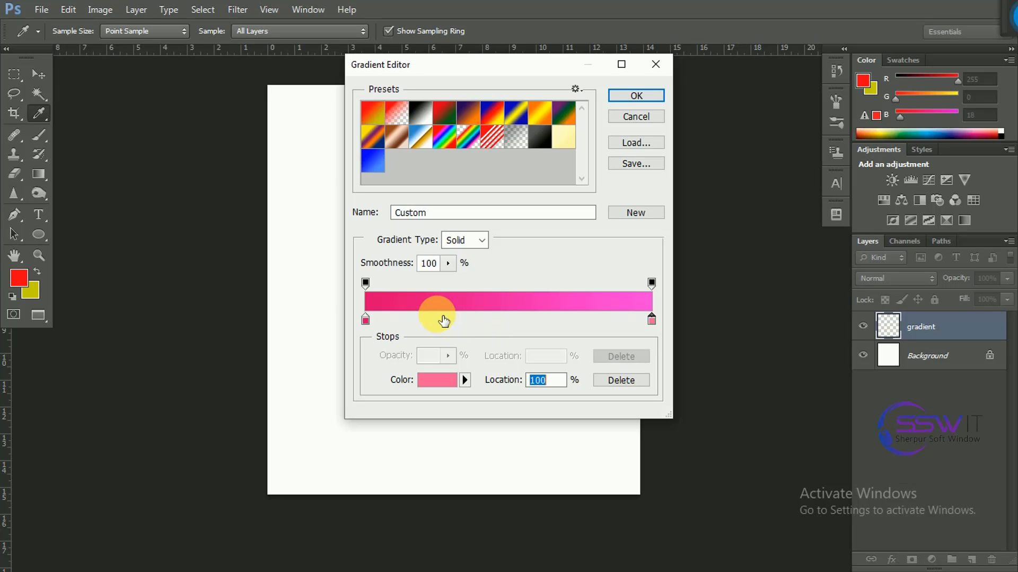
Add a color stop near the middle of the gradient bar and remove it again
left_click(498, 318)
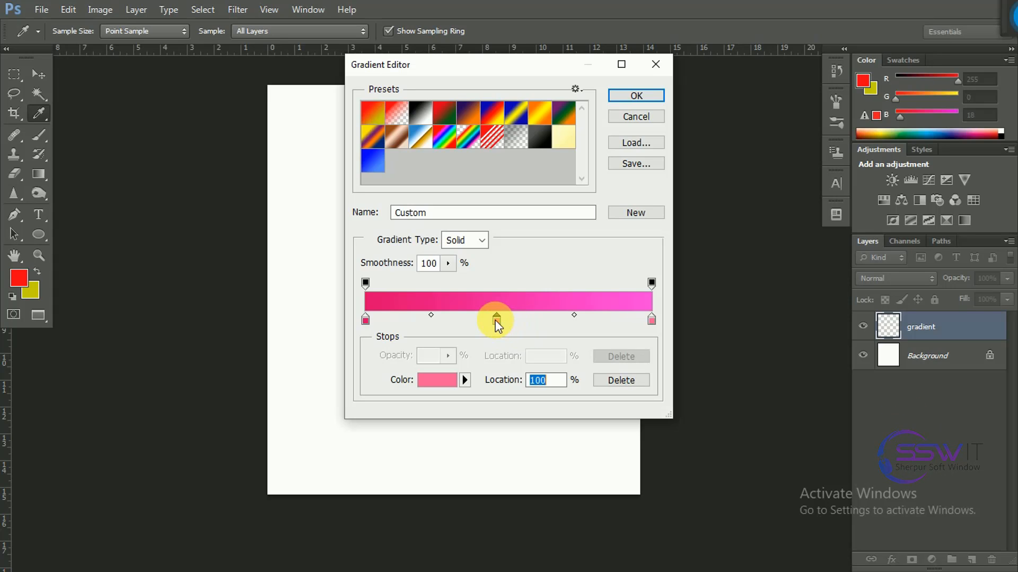
left_click_drag(496, 320, 219, 371)
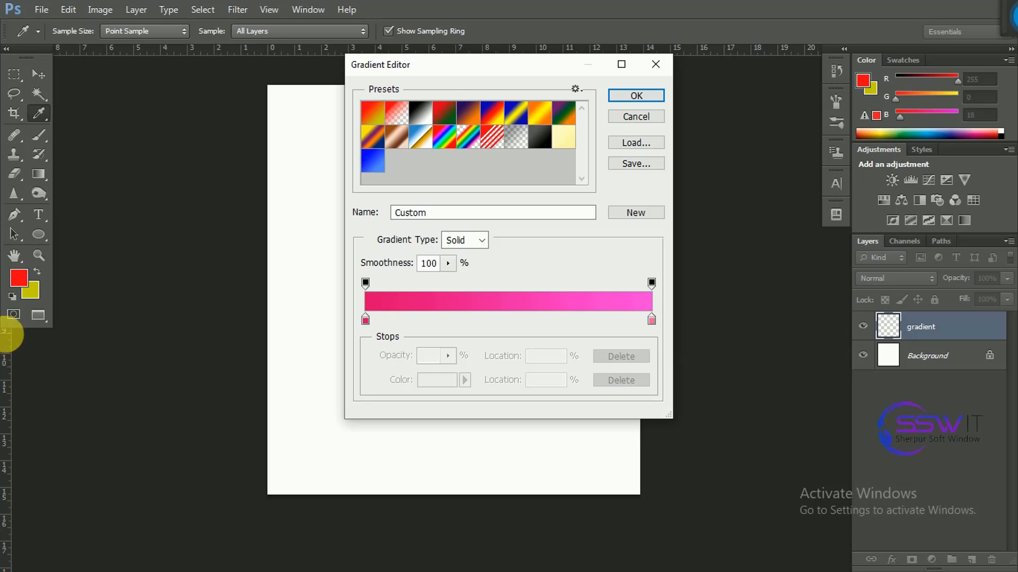
Add a color stop at locations 49%, 43% and 46% in turn, removing each one from the gradient bar again
left_click(504, 319)
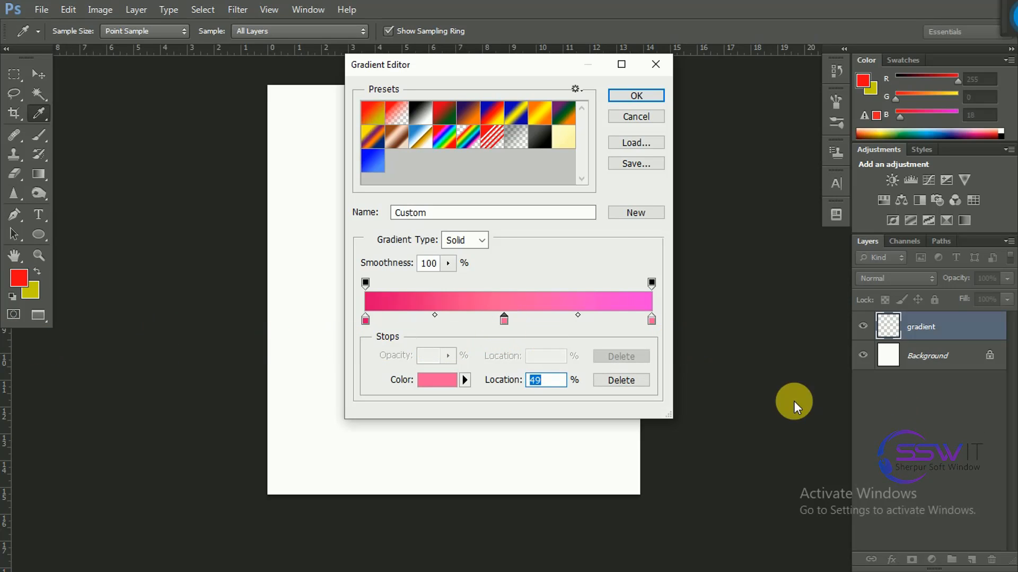
left_click_drag(504, 319, 779, 358)
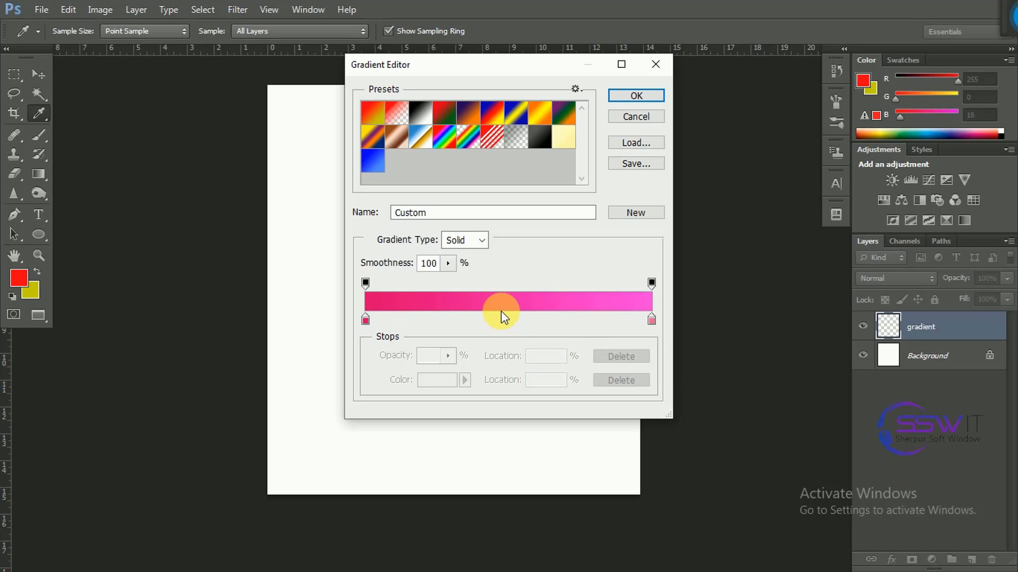
left_click(489, 319)
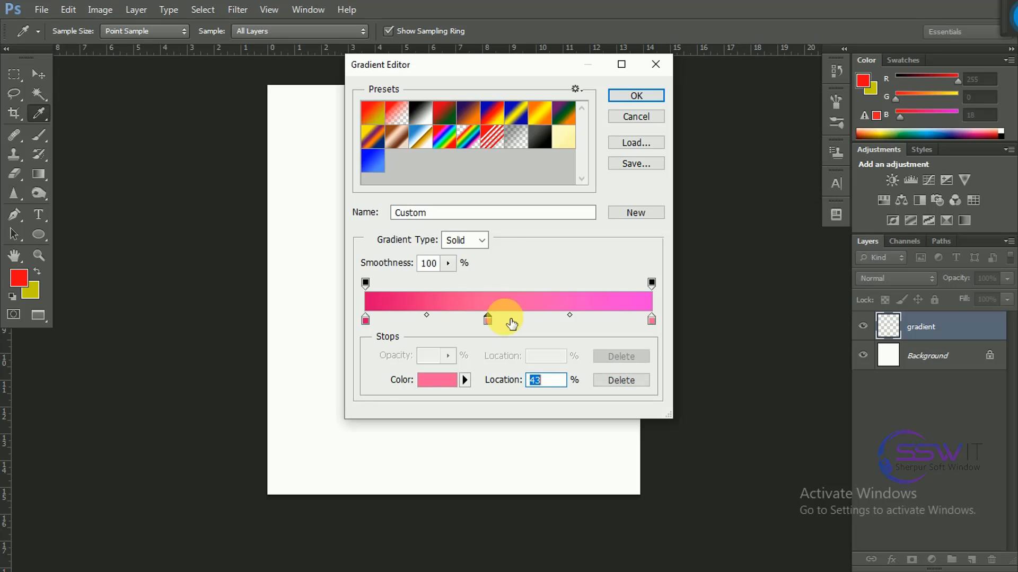
left_click_drag(488, 319, 477, 427)
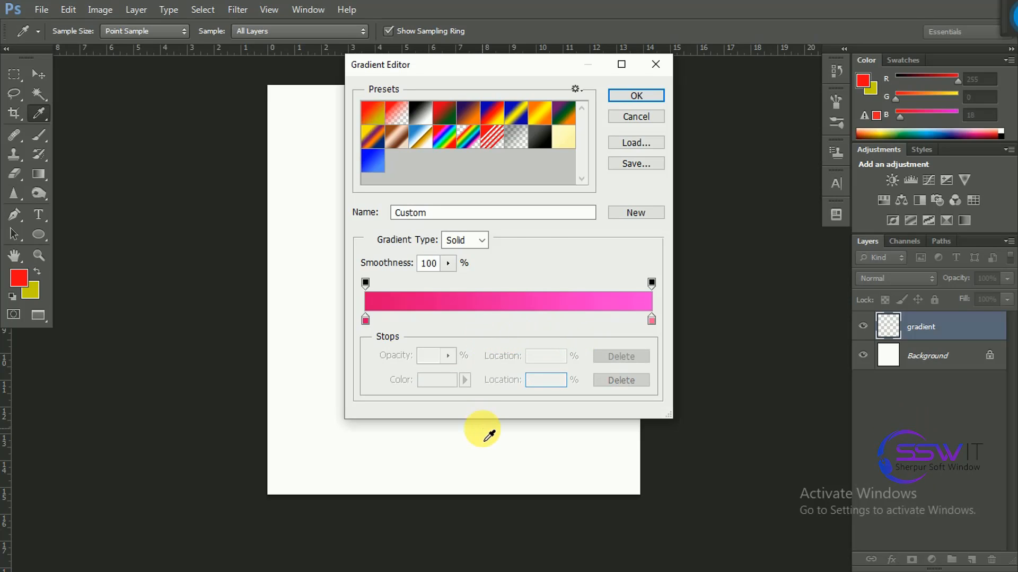
left_click(497, 319)
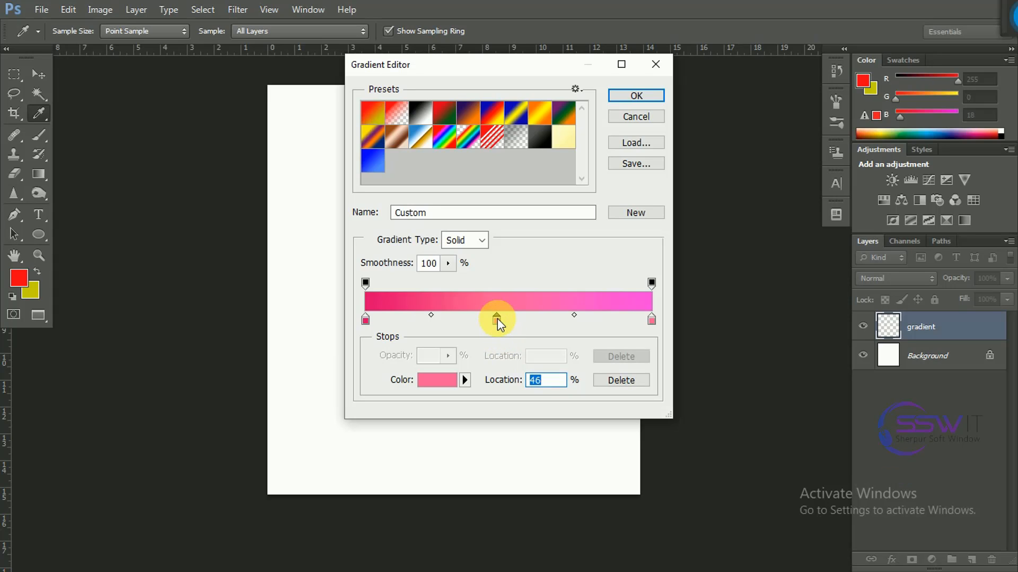
left_click_drag(497, 319, 365, 408)
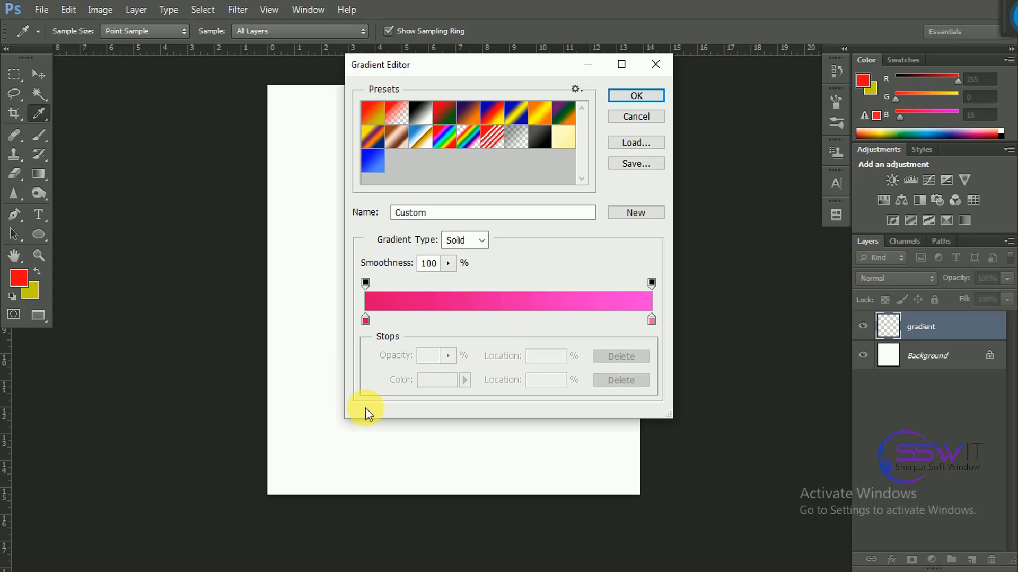
Add a color stop at location 48%, recolor it green, and remove it from the gradient bar
left_click(503, 319)
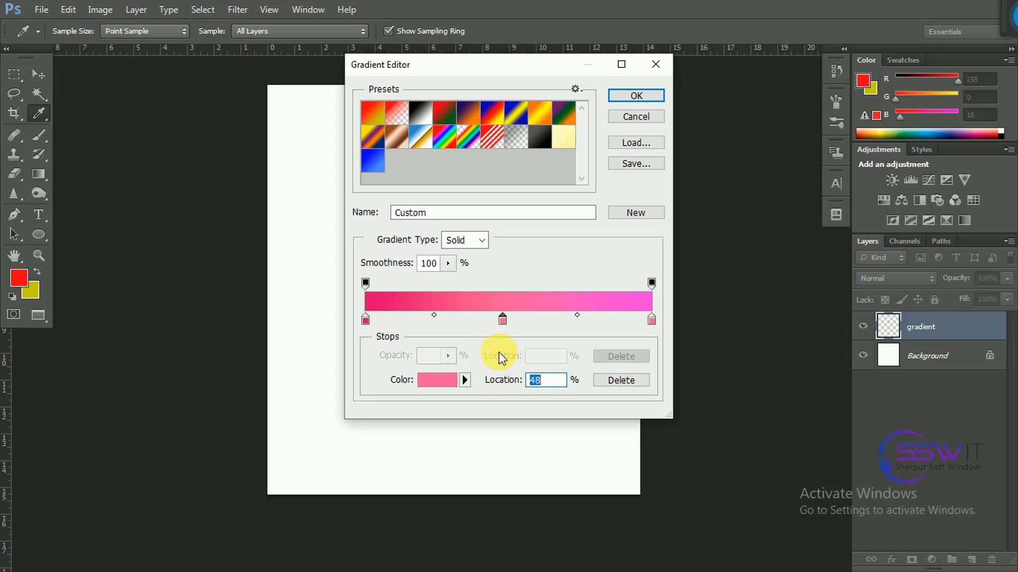
left_click(445, 380)
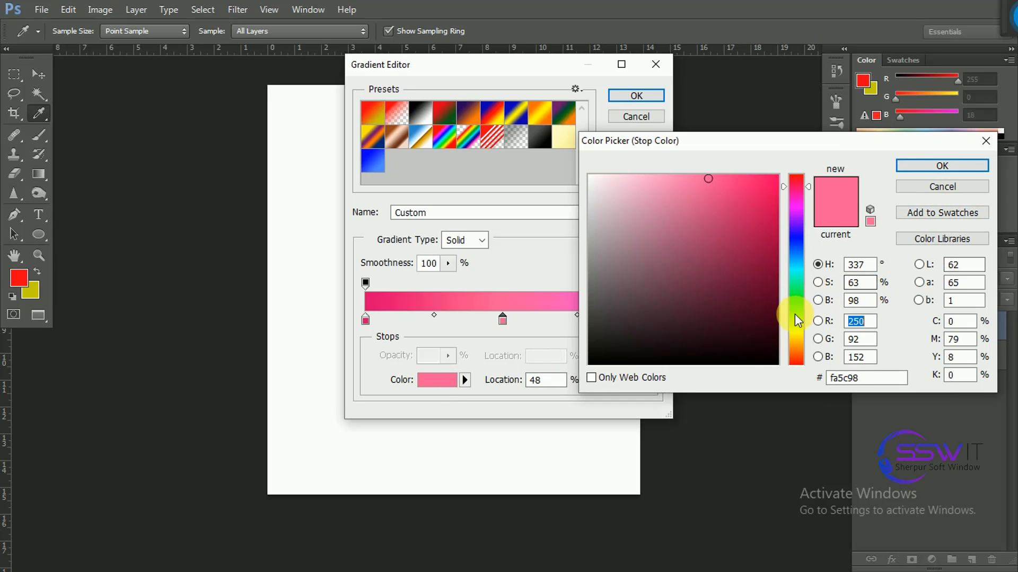
left_click(797, 290)
left_click(763, 222)
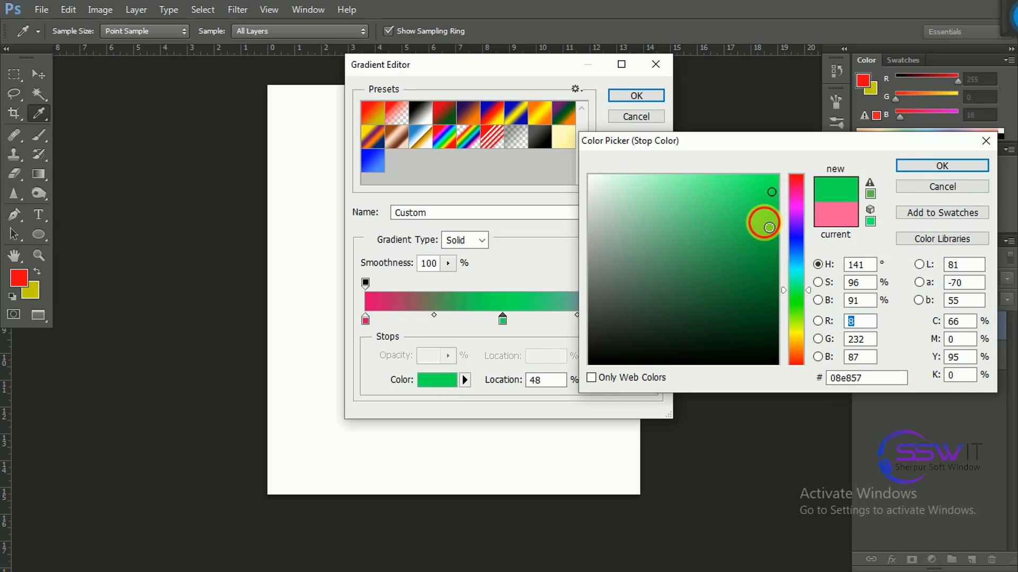
left_click(937, 167)
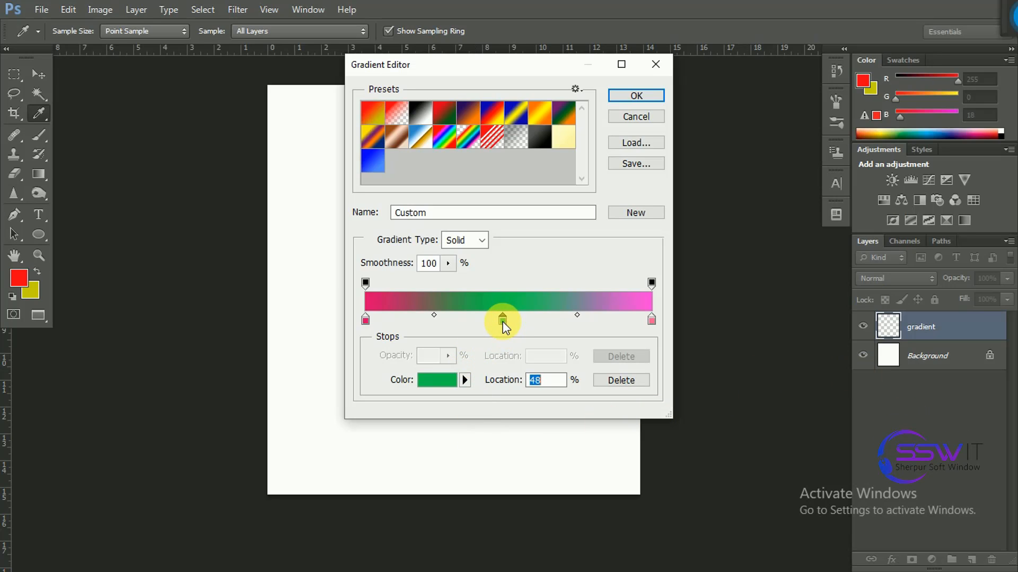
left_click_drag(502, 322, 466, 421)
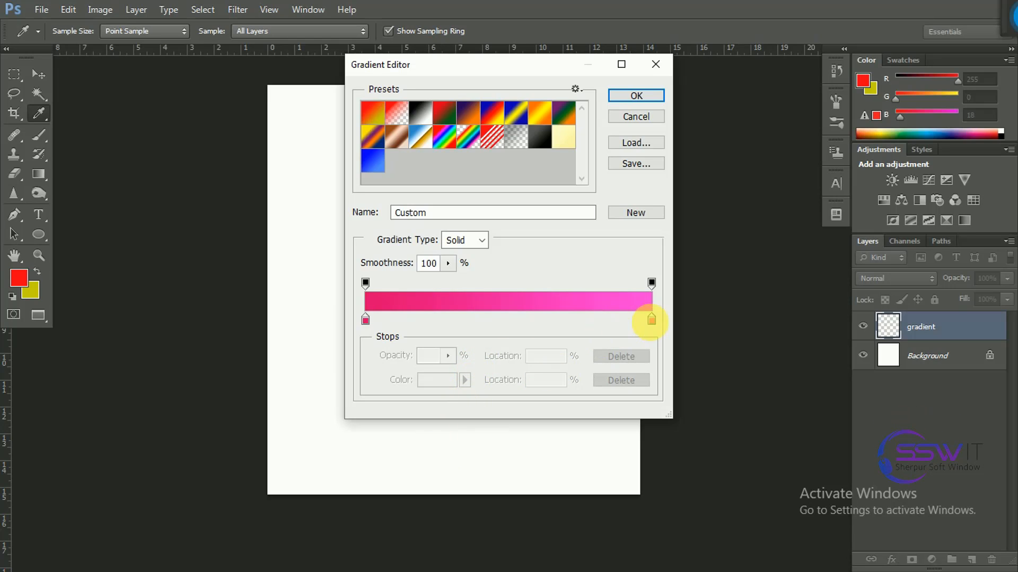
Lighten the magenta color stop at location 100% to a pale pinkish violet
left_click(650, 320)
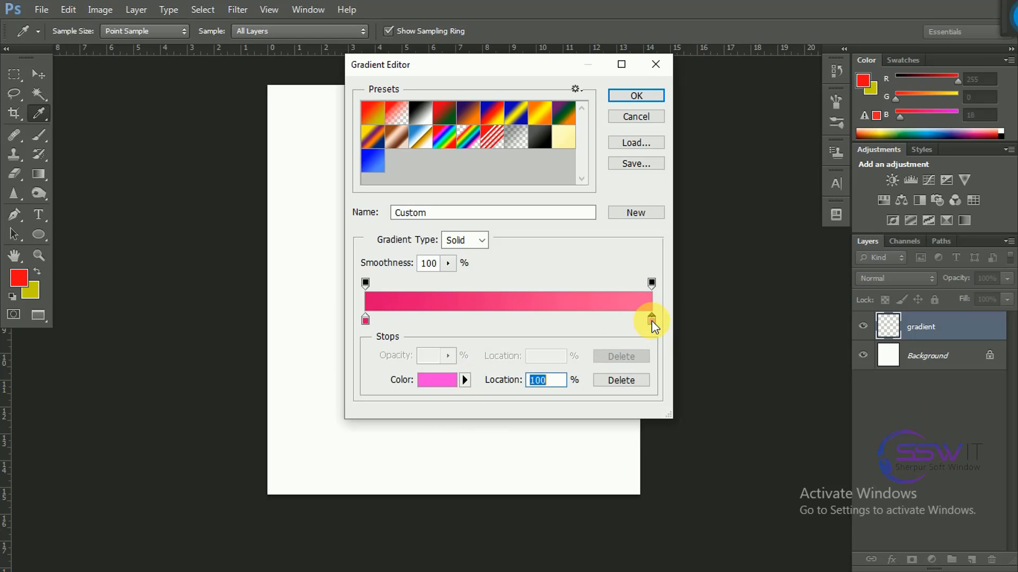
left_click(456, 388)
left_click_drag(656, 187, 668, 181)
left_click(925, 169)
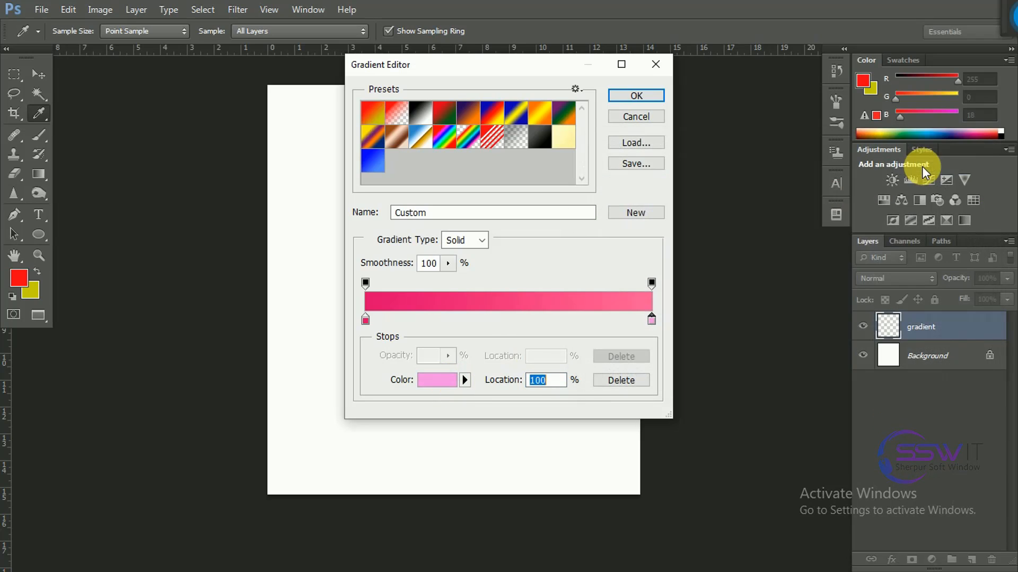
Lighten the soft pink color stop at location 100% to pale pink f893b9
left_click(651, 320)
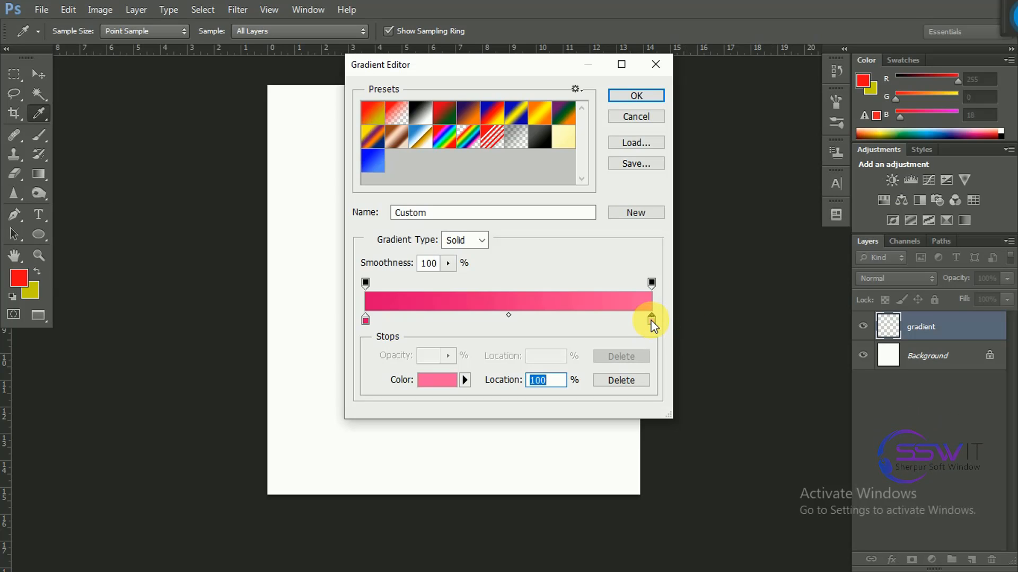
left_click(451, 385)
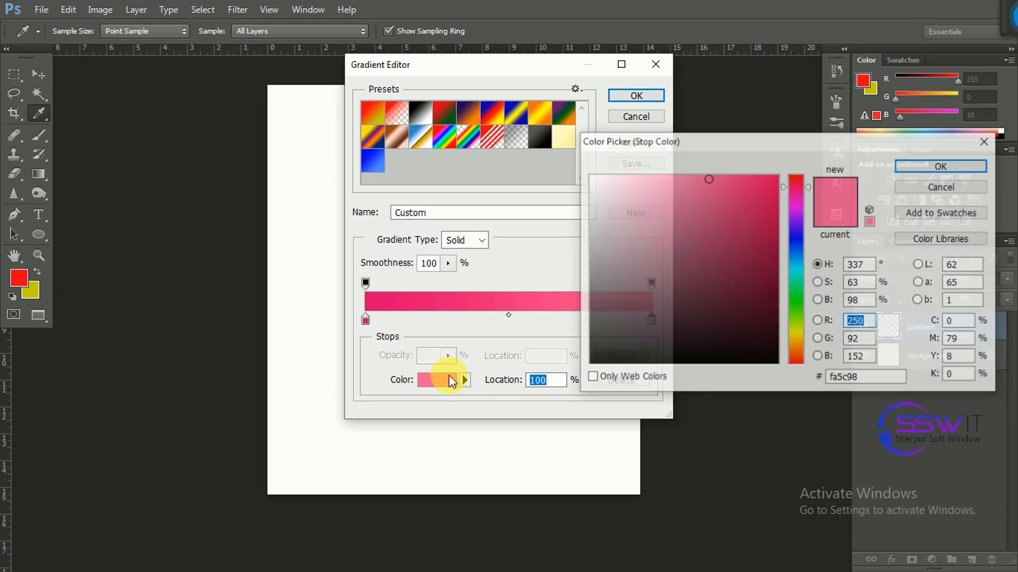
left_click(670, 185)
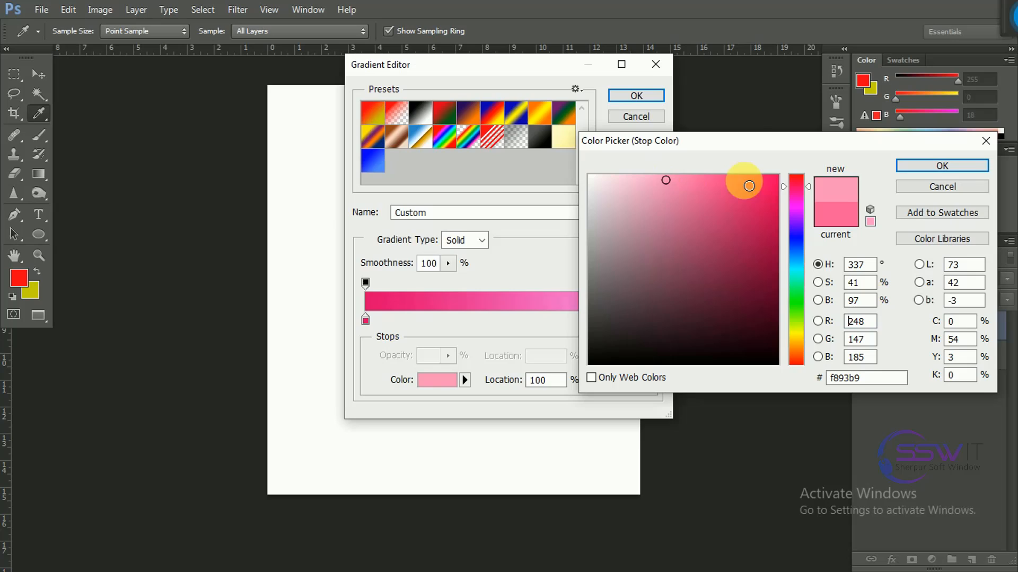
left_click(941, 166)
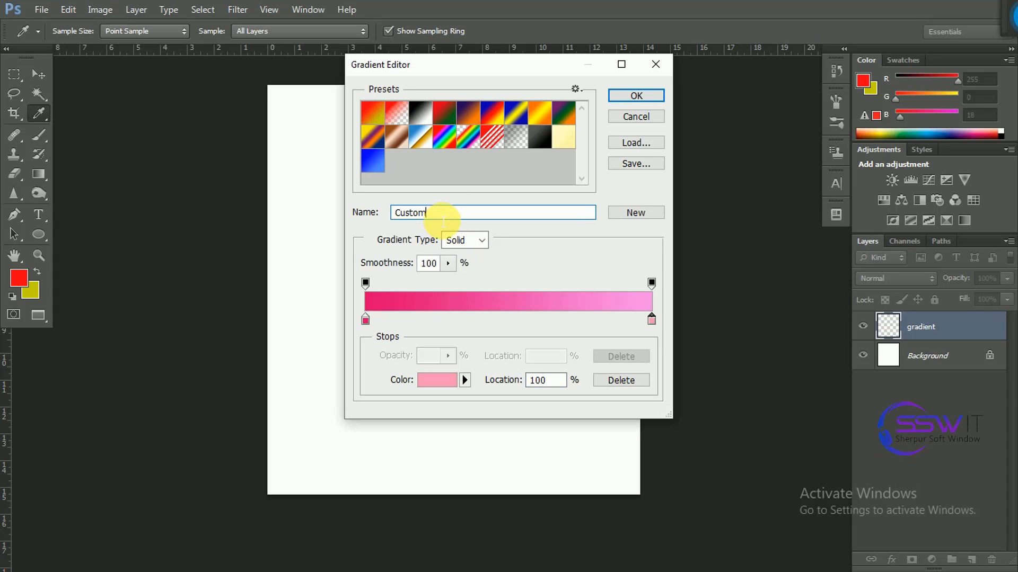
Name the gradient "mygradient", add it to the presets as a new gradient, and accept the Gradient Editor settings
left_click_drag(441, 217, 324, 215)
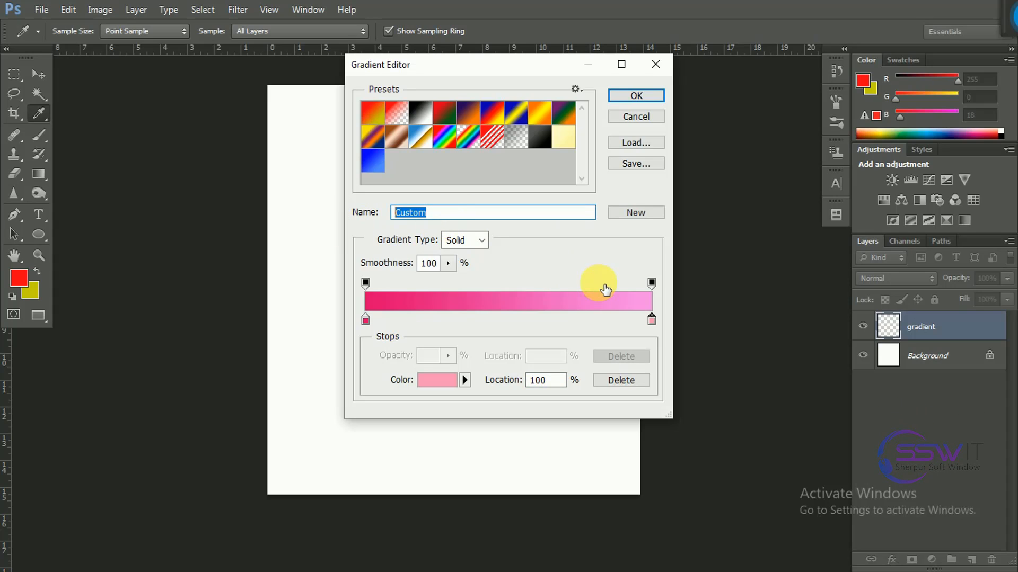
type("mygradient")
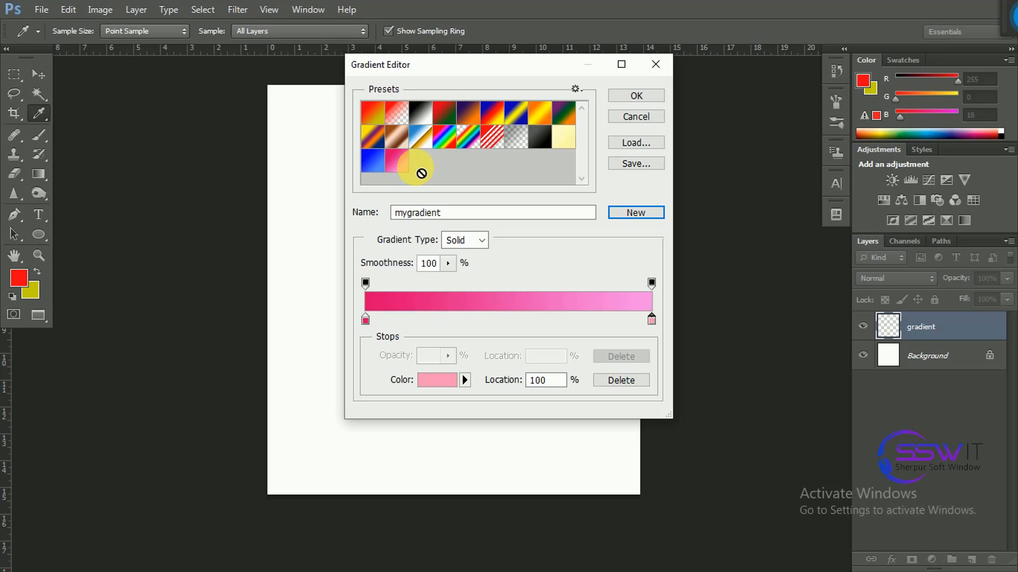
left_click(636, 164)
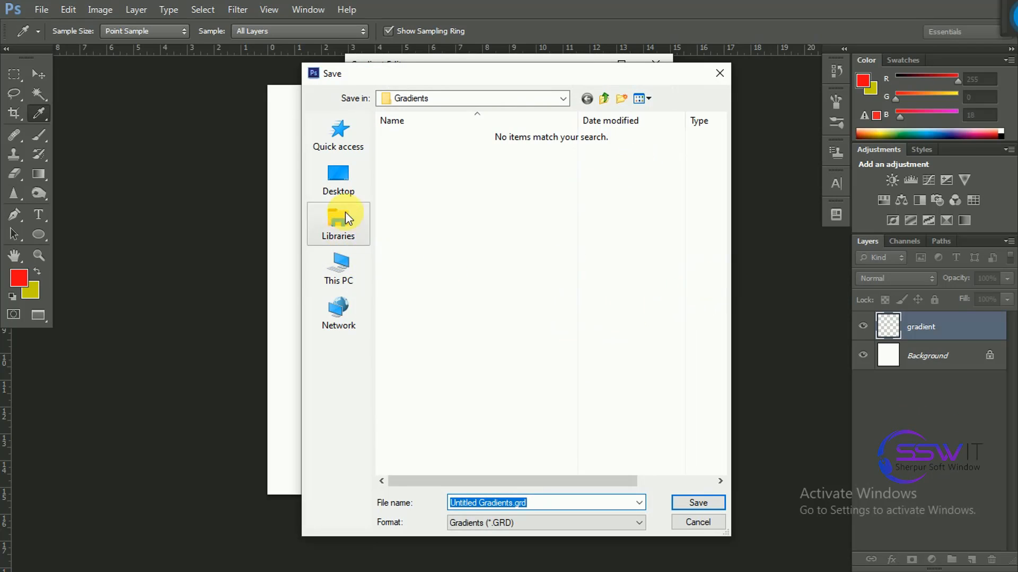
left_click(697, 523)
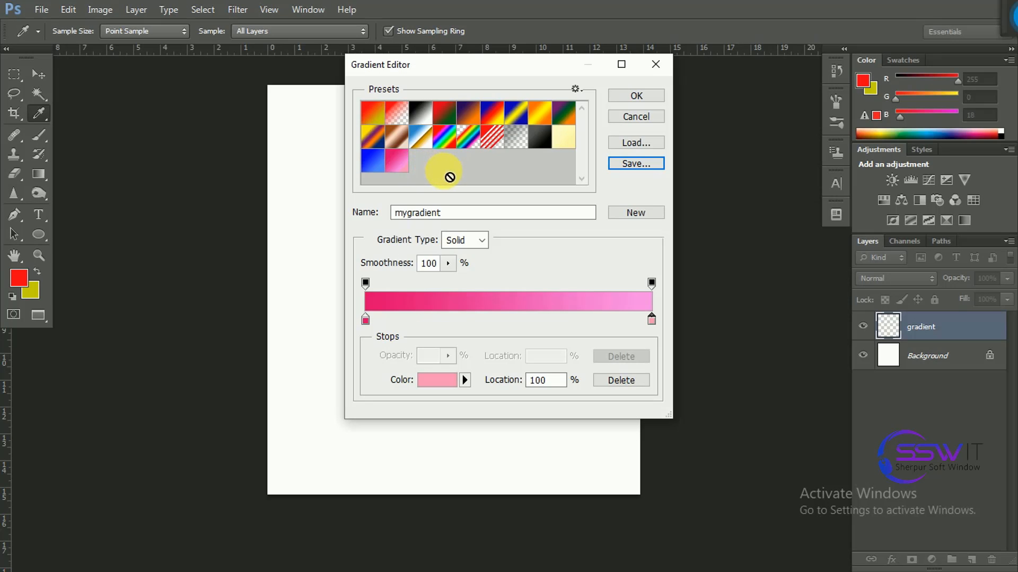
left_click(637, 96)
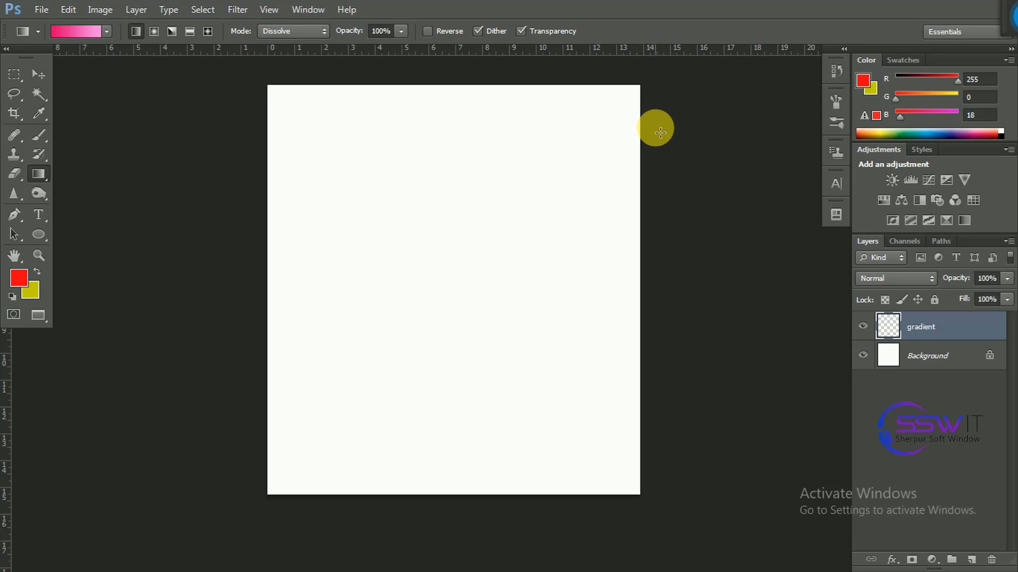
Choose the pink mygradient preset and fill the gradient layer with it linearly from the canvas's top edge to its bottom edge
left_click(106, 32)
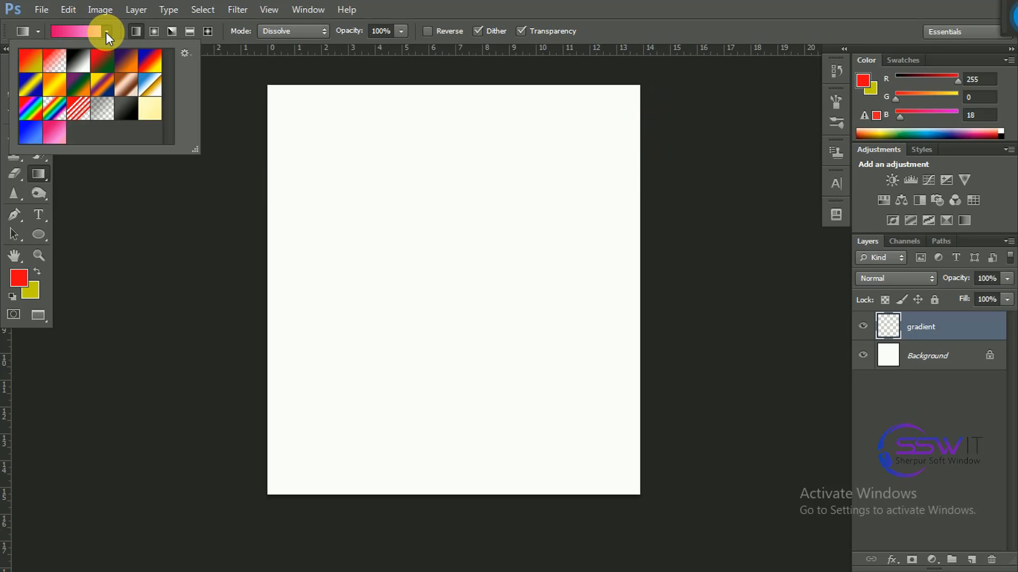
double_click(69, 137)
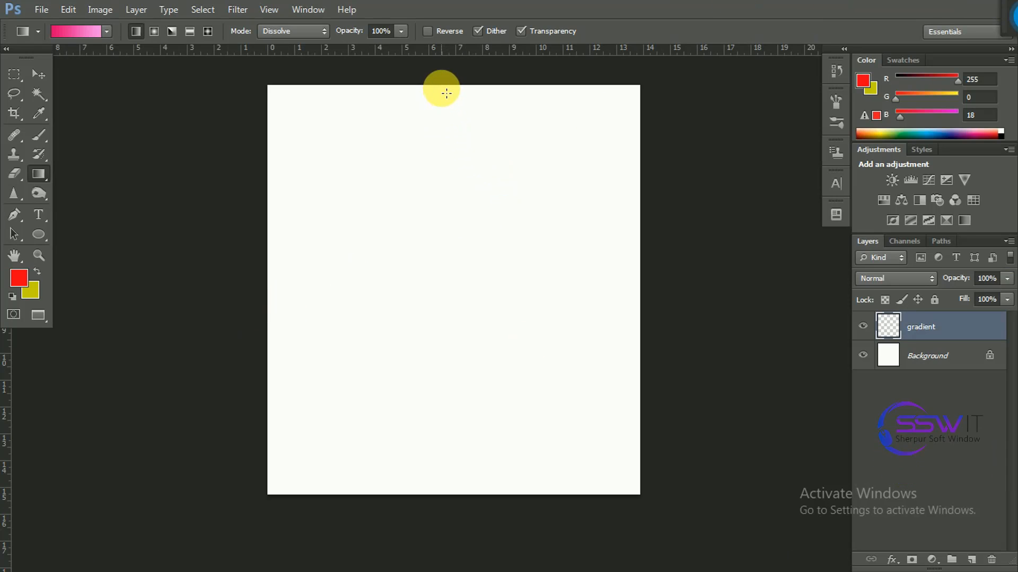
left_click_drag(441, 88, 446, 498)
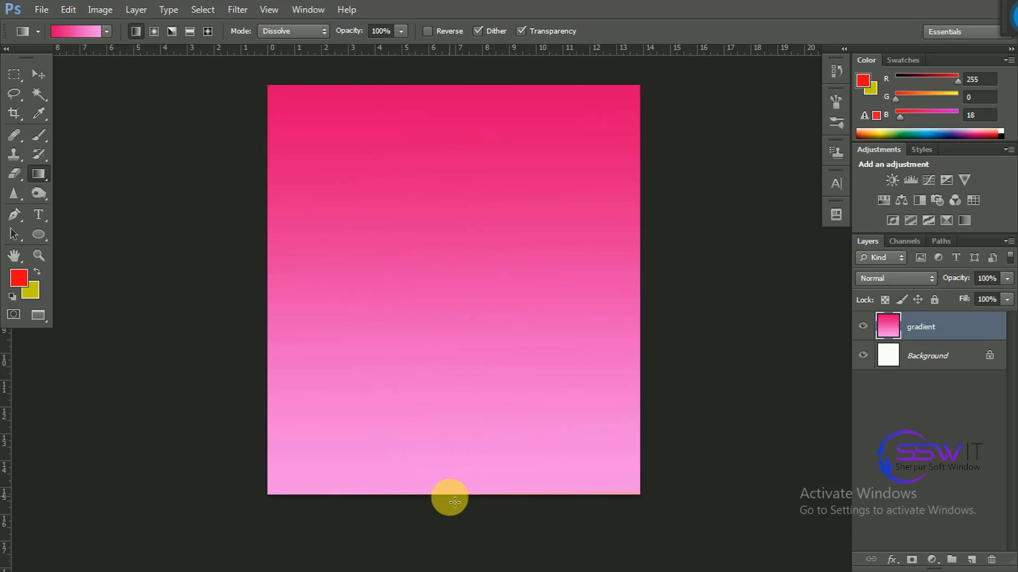
Redraw the linear gradient vertically in both directions, over the full canvas height and over shorter spans
left_click_drag(450, 495, 446, 96)
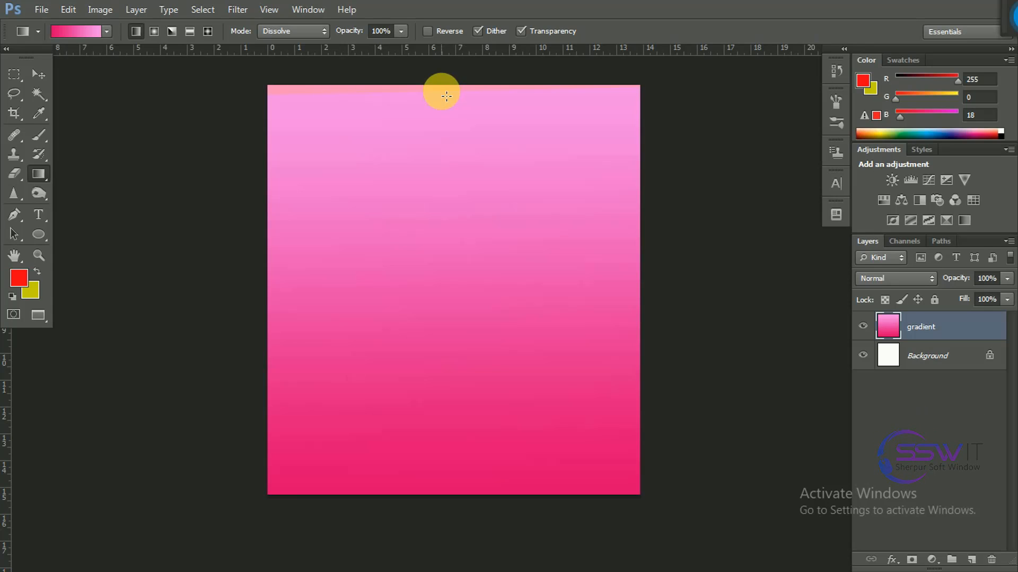
left_click_drag(466, 495, 471, 142)
left_click_drag(452, 371, 457, 89)
left_click_drag(448, 348, 445, 164)
left_click_drag(447, 84, 447, 308)
left_click_drag(447, 204, 460, 439)
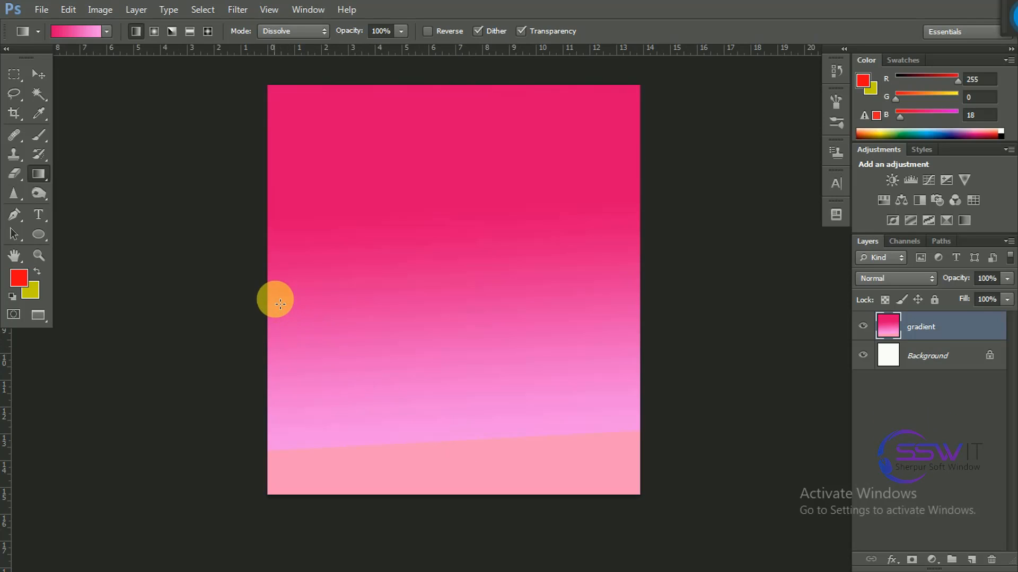
Redraw the linear gradient across the canvas horizontally in both directions, vertically, and diagonally between opposite corners
left_click_drag(275, 297, 623, 325)
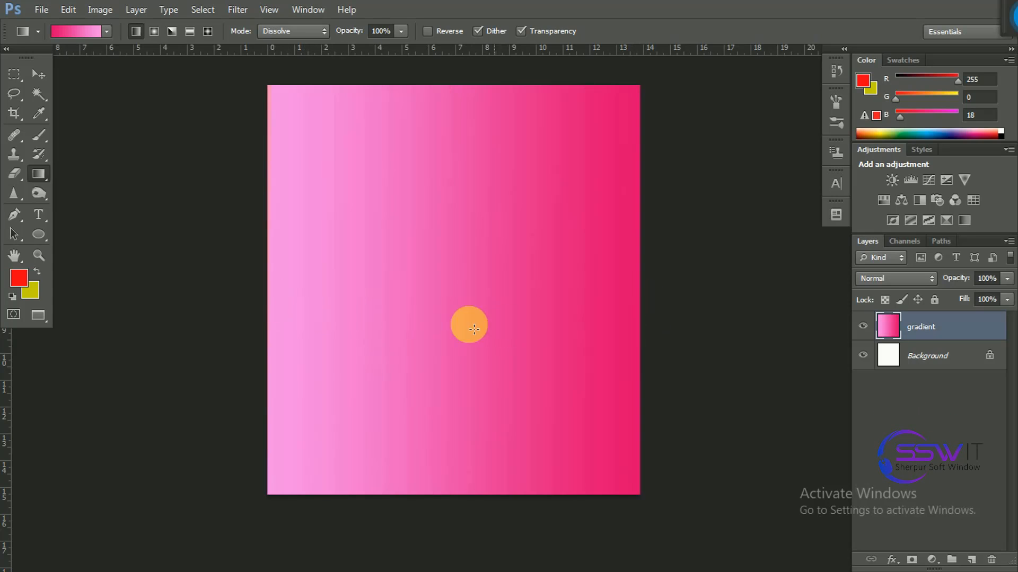
left_click_drag(276, 290, 191, 304)
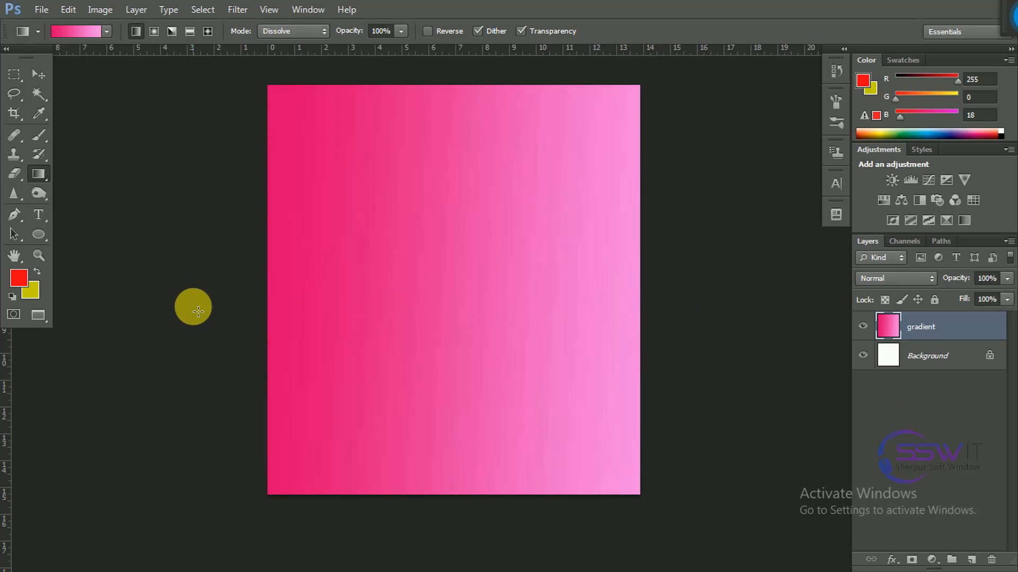
left_click_drag(451, 90, 468, 540)
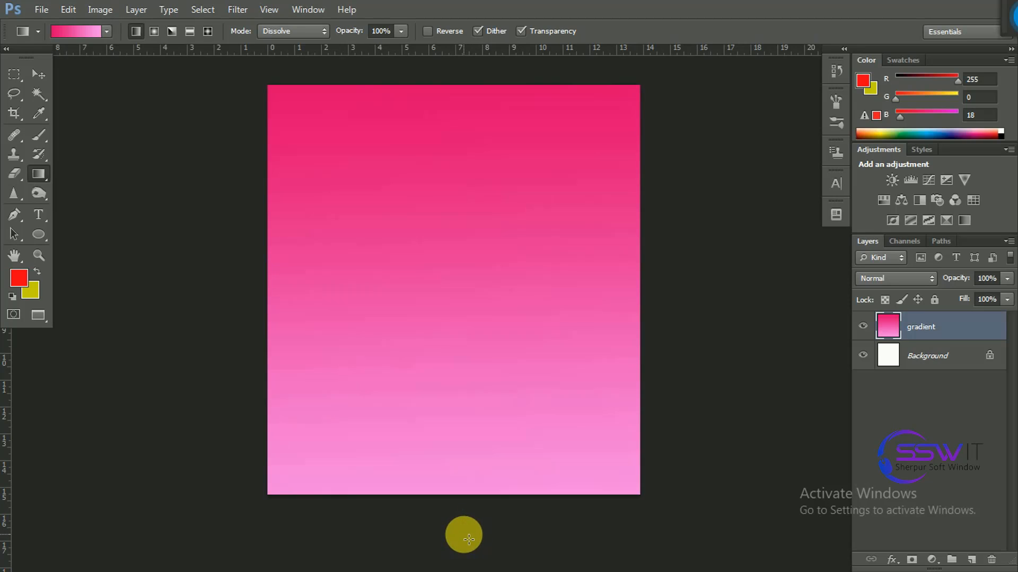
mouse_move(273, 94)
left_mouse_down()
mouse_move(578, 481)
mouse_move(634, 484)
mouse_move(644, 499)
mouse_move(354, 157)
mouse_move(270, 87)
left_mouse_up()
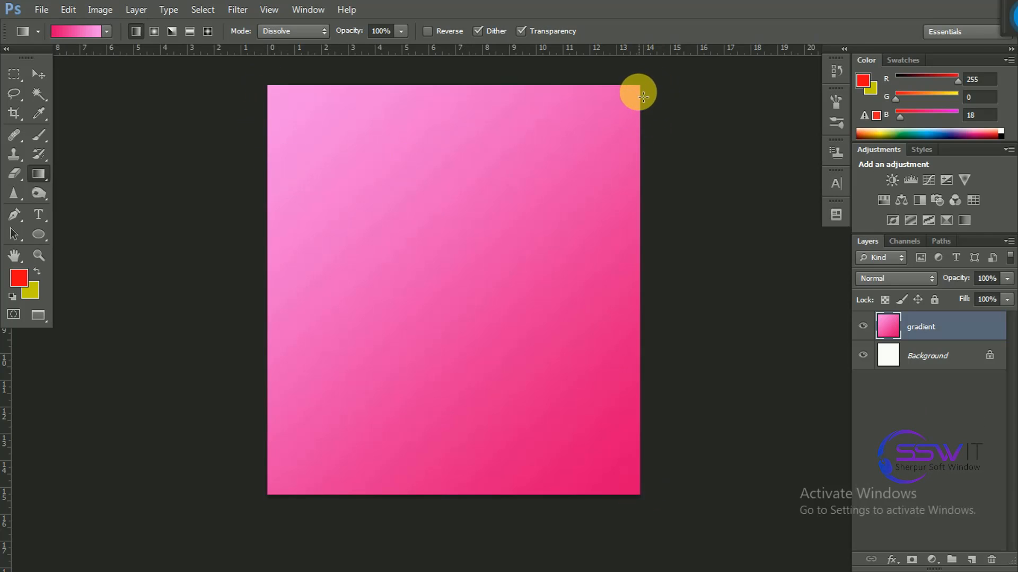
left_click_drag(586, 176, 280, 496)
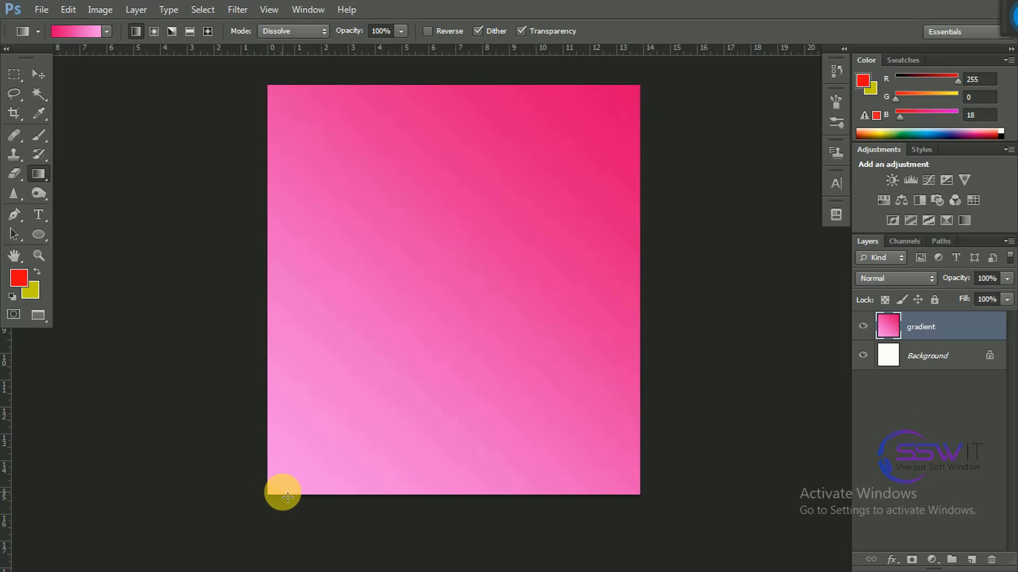
Redraw the linear gradient from the canvas's top edge to its bottom edge, and finally from its right side to its left
left_click_drag(470, 85, 451, 521)
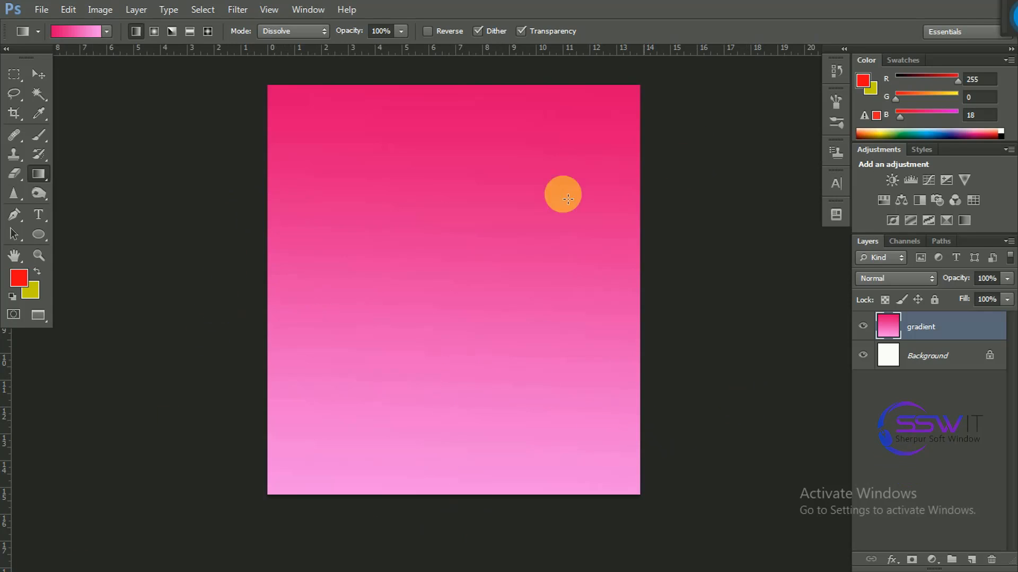
left_click_drag(439, 81, 439, 504)
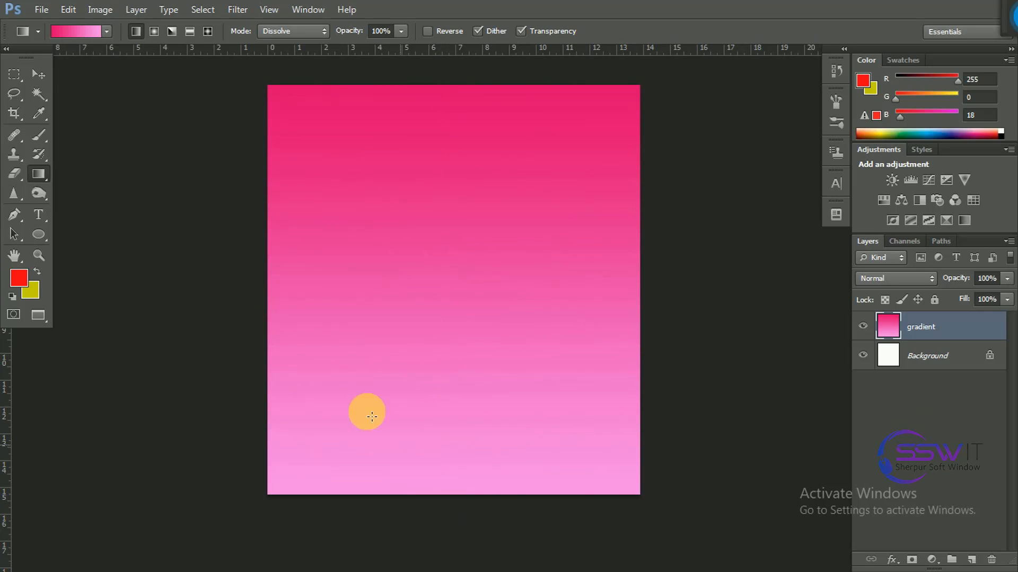
left_click_drag(236, 280, 183, 273)
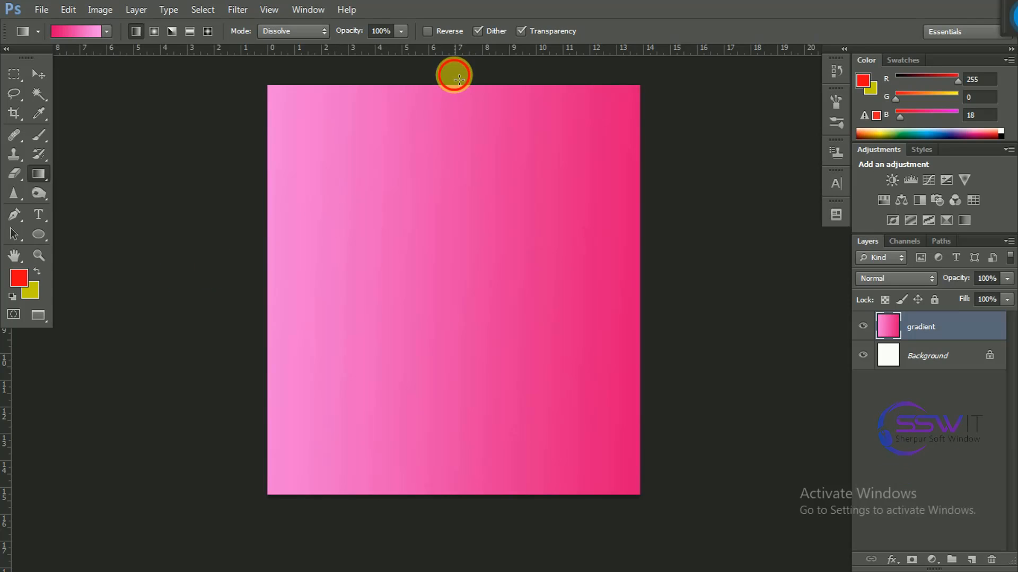
Redraw the linear gradient from top to bottom, and switch to the radial style, drawing it from the top edge and outward from near the centre
left_click_drag(459, 78, 438, 482)
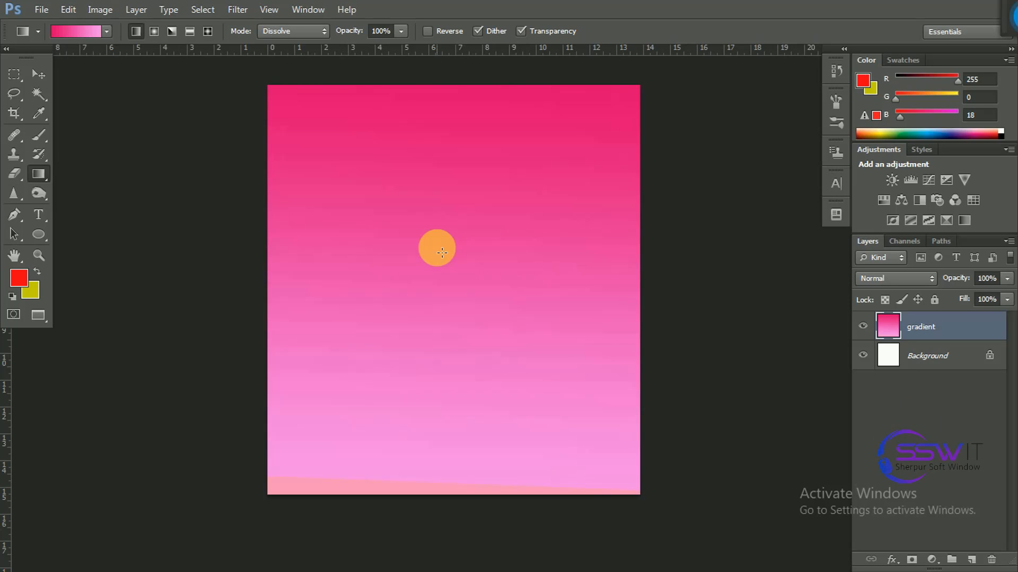
left_click(154, 32)
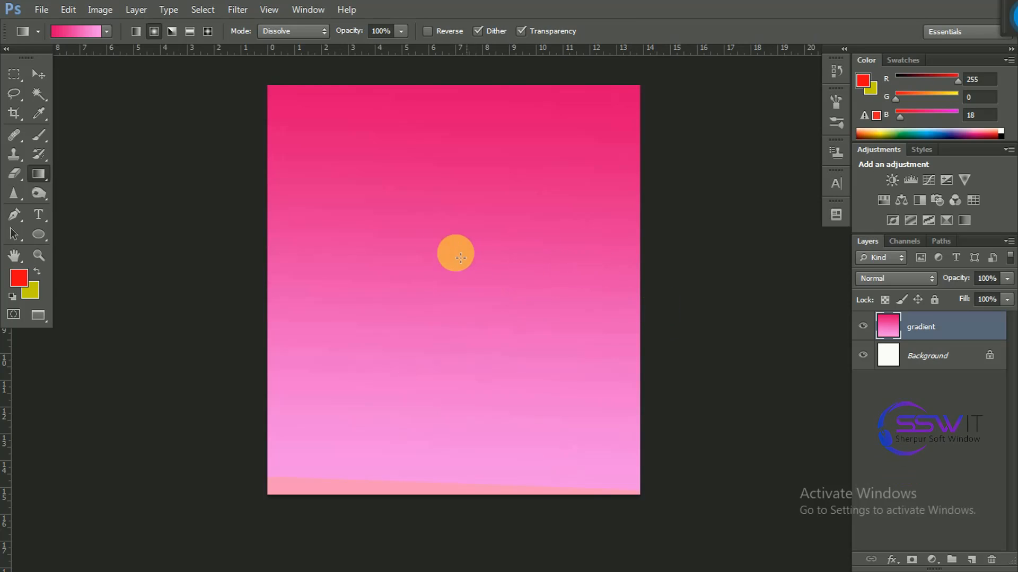
left_click_drag(454, 86, 445, 513)
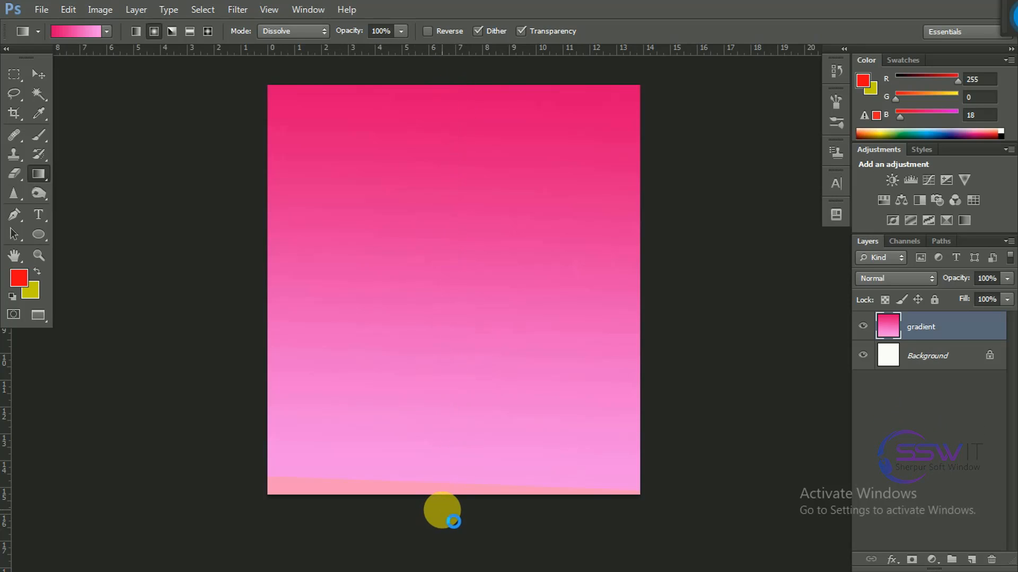
left_click_drag(450, 264, 518, 504)
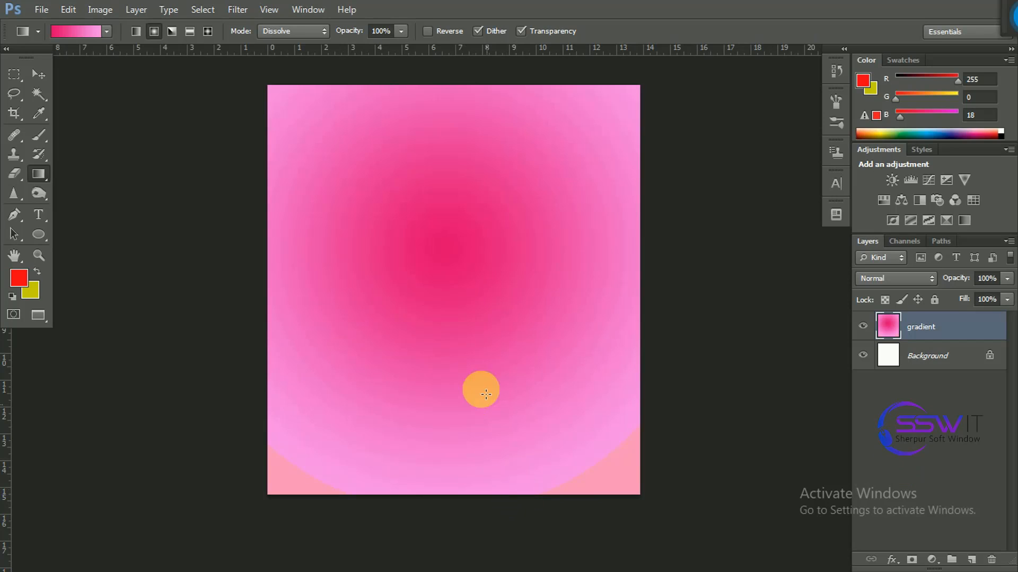
left_click_drag(432, 262, 509, 477)
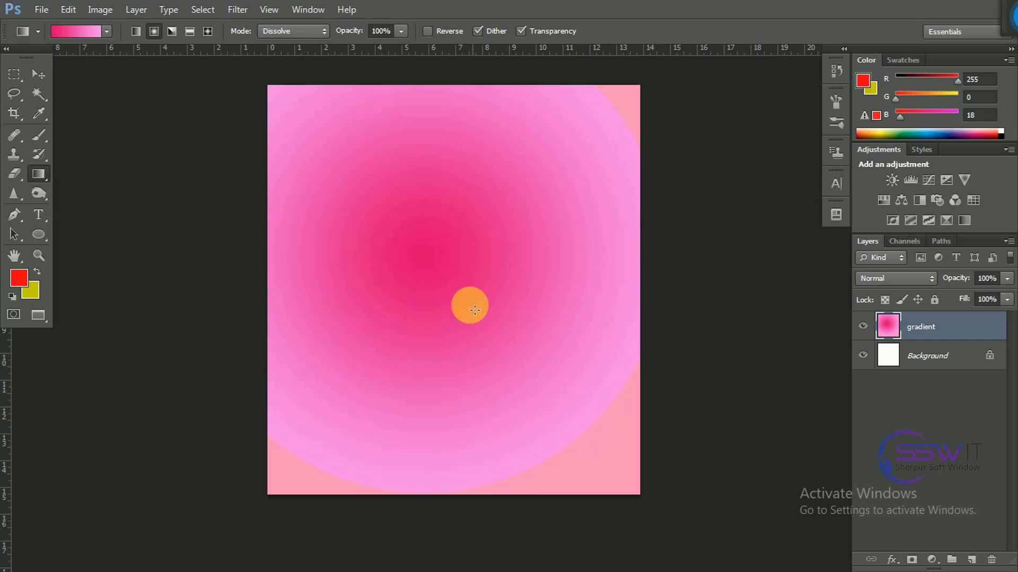
left_click_drag(430, 250, 469, 305)
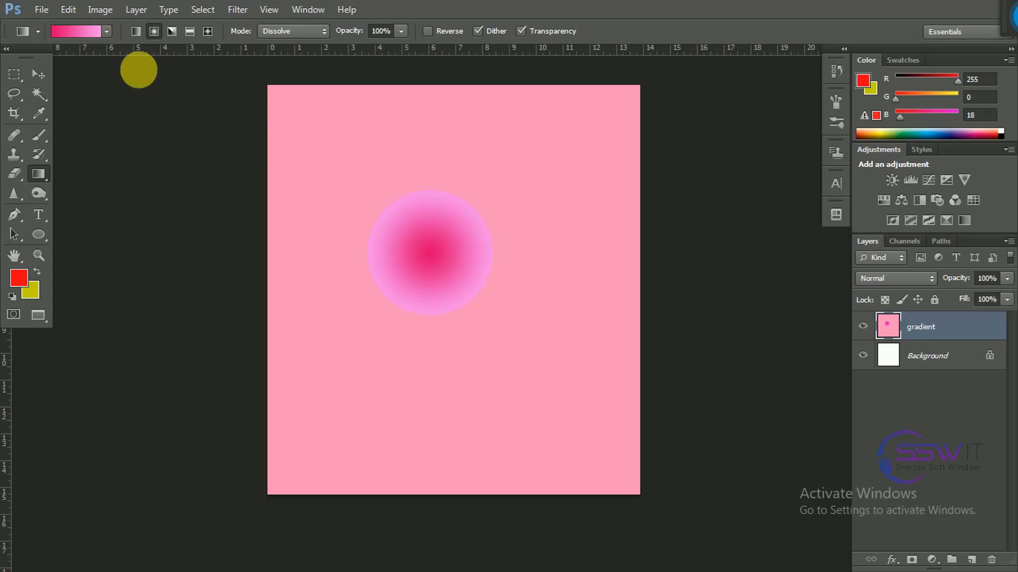
Redraw the radial gradient over longer spans, starting near the canvas's centre and top edge and ending beyond its bottom and right edges
left_click_drag(422, 231, 583, 508)
left_click_drag(759, 566, 799, 566)
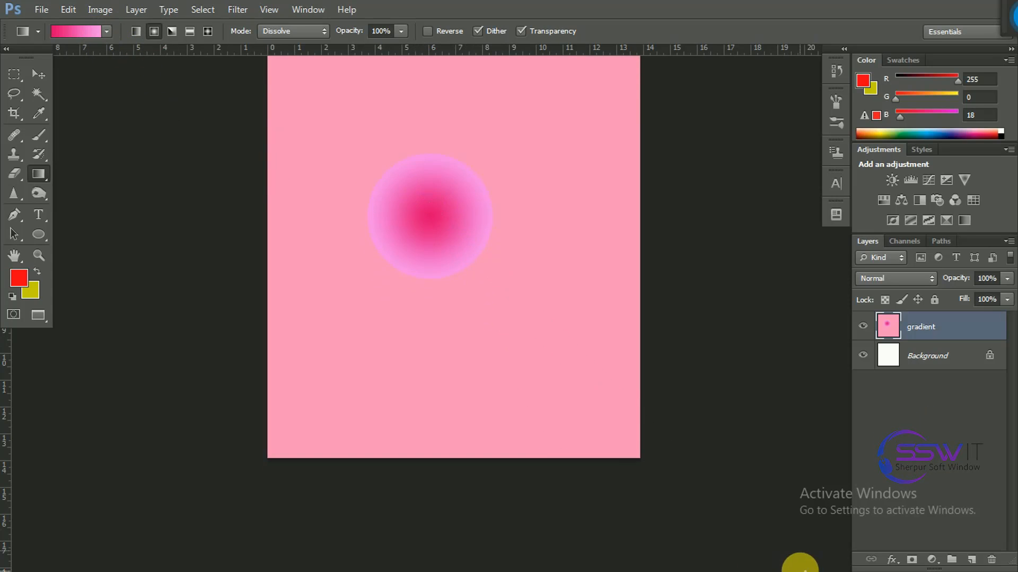
left_click_drag(438, 85, 517, 561)
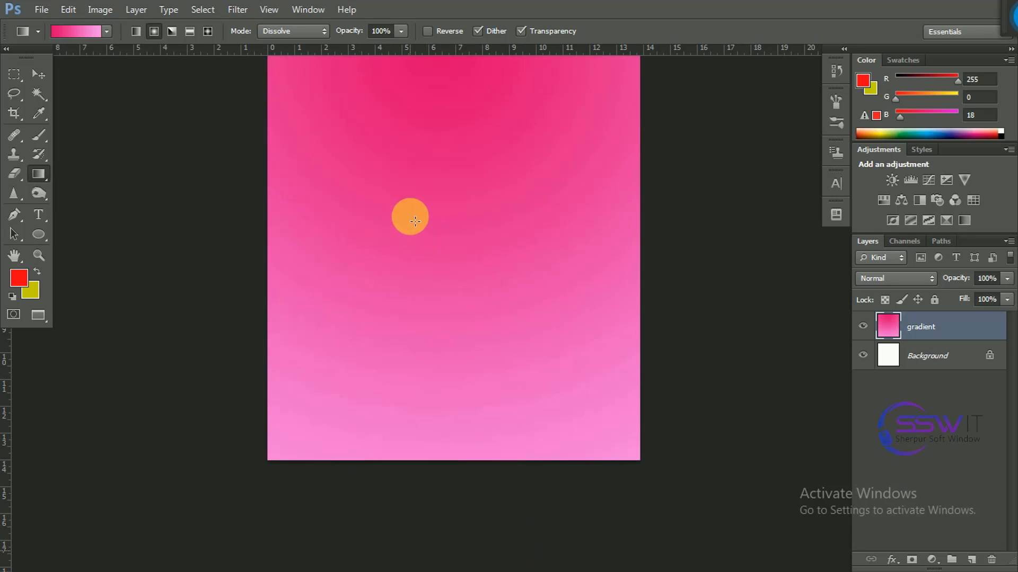
left_click_drag(421, 209, 657, 417)
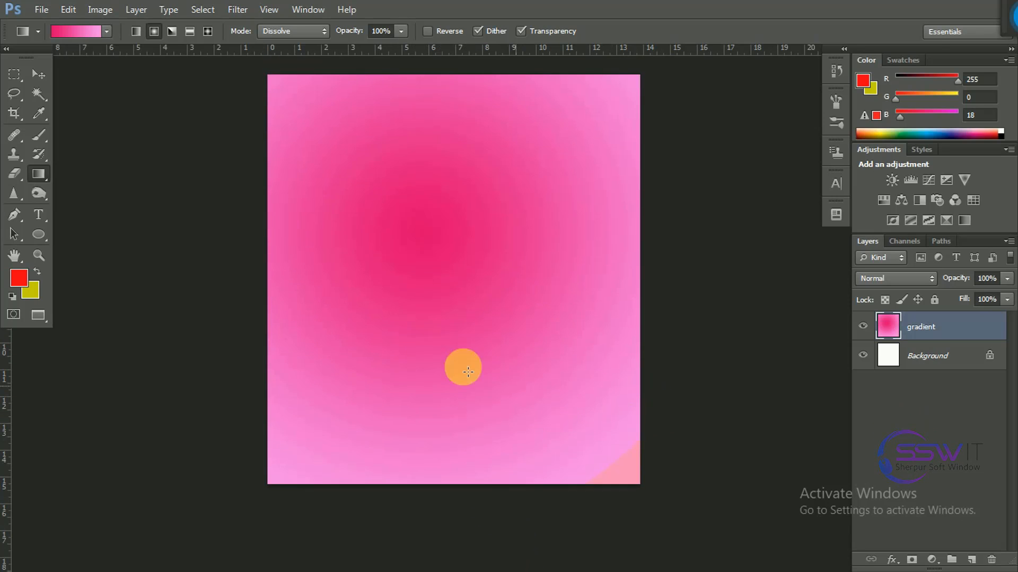
left_click_drag(411, 263, 854, 411)
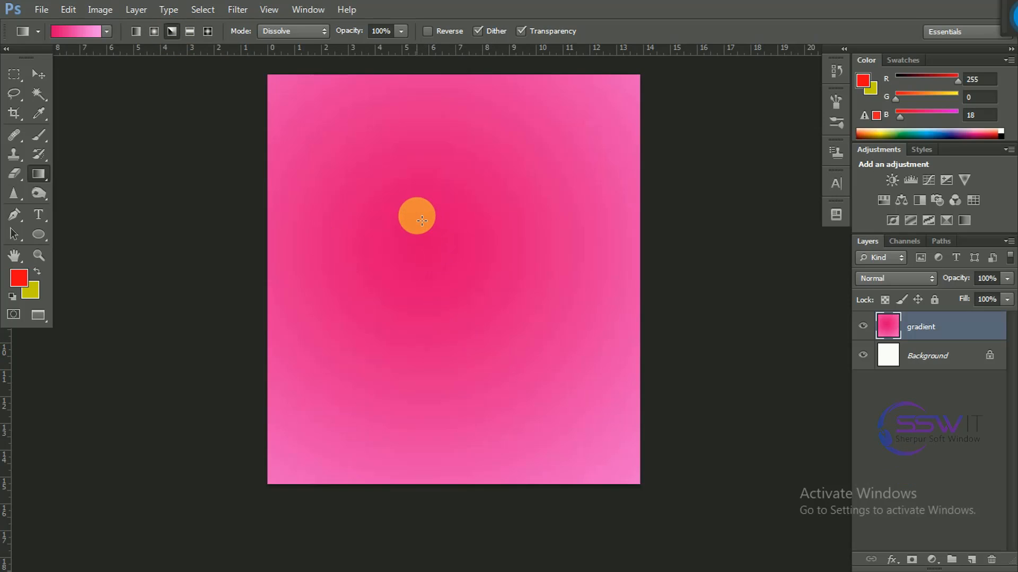
Switch to the angle gradient style and redraw it from several points in the canvas's upper half toward its lower right and lower left
left_click_drag(414, 230, 640, 480)
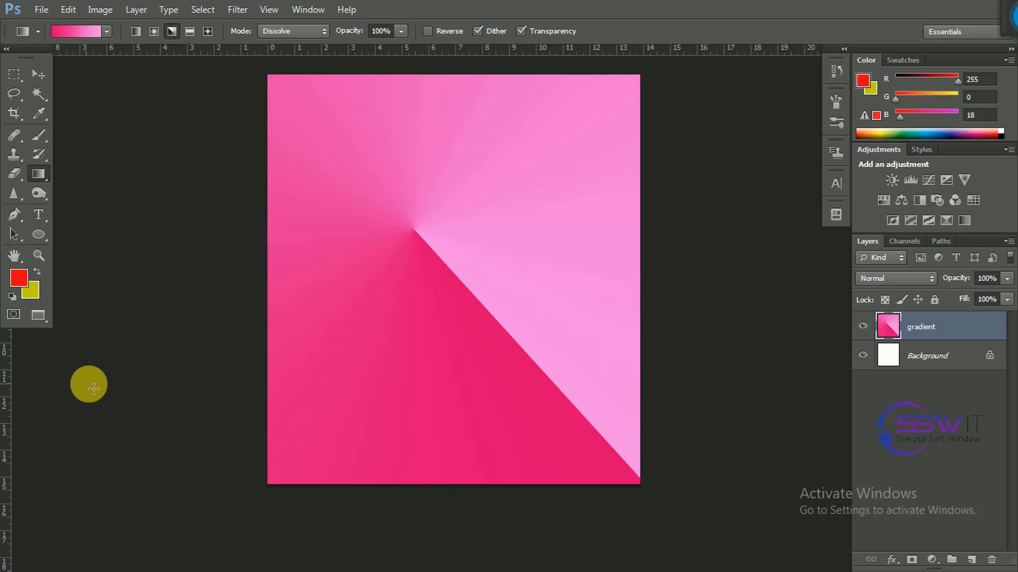
left_click_drag(491, 203, 399, 404)
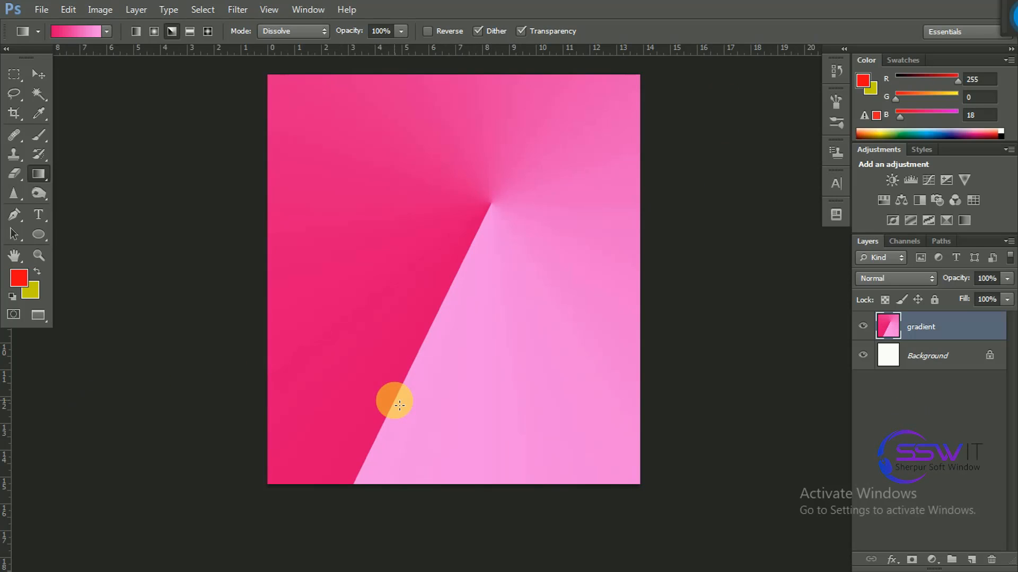
left_click_drag(375, 219, 695, 398)
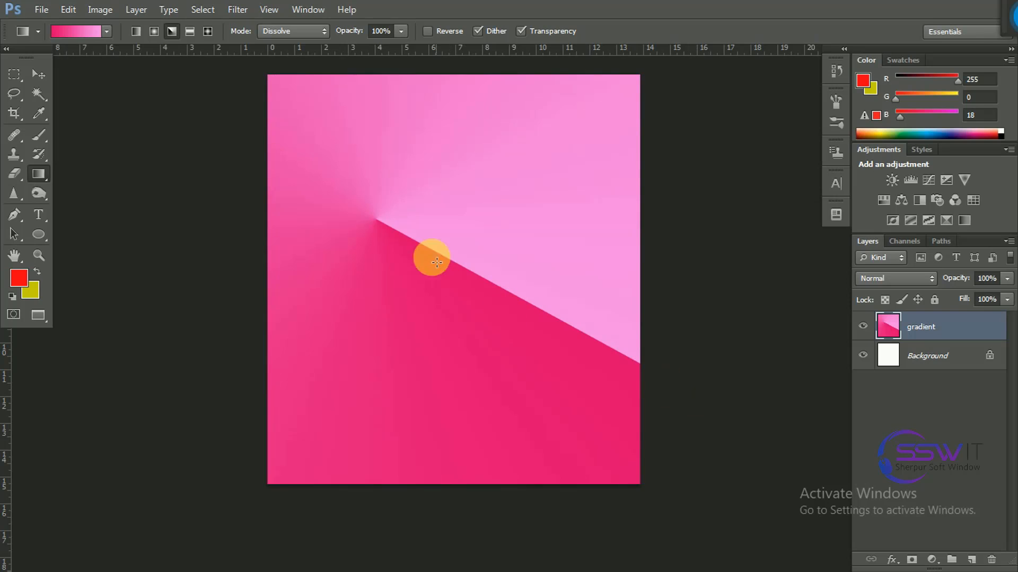
left_click_drag(381, 86, 561, 556)
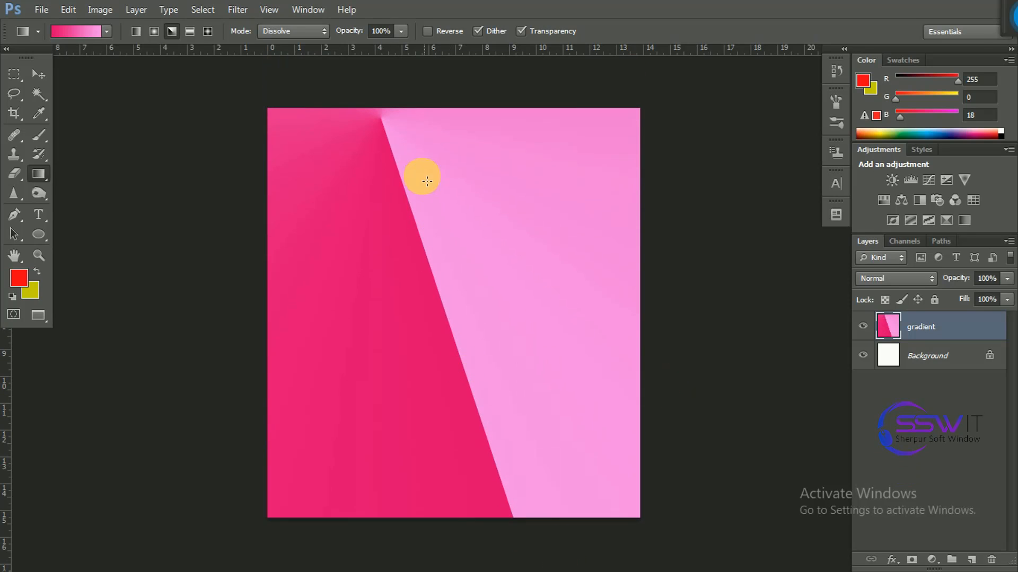
left_click_drag(386, 165, 599, 448)
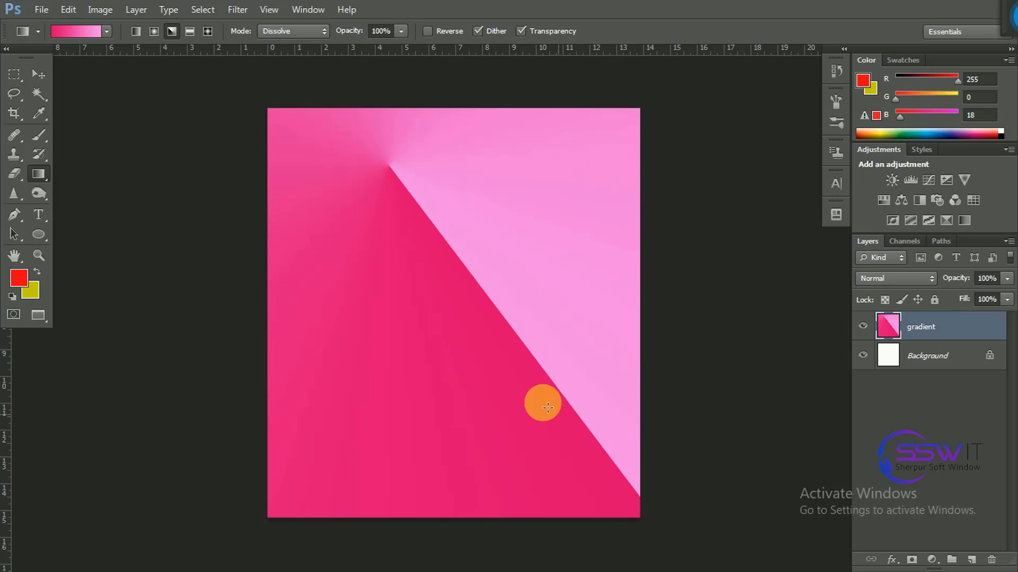
left_click_drag(549, 242, 253, 491)
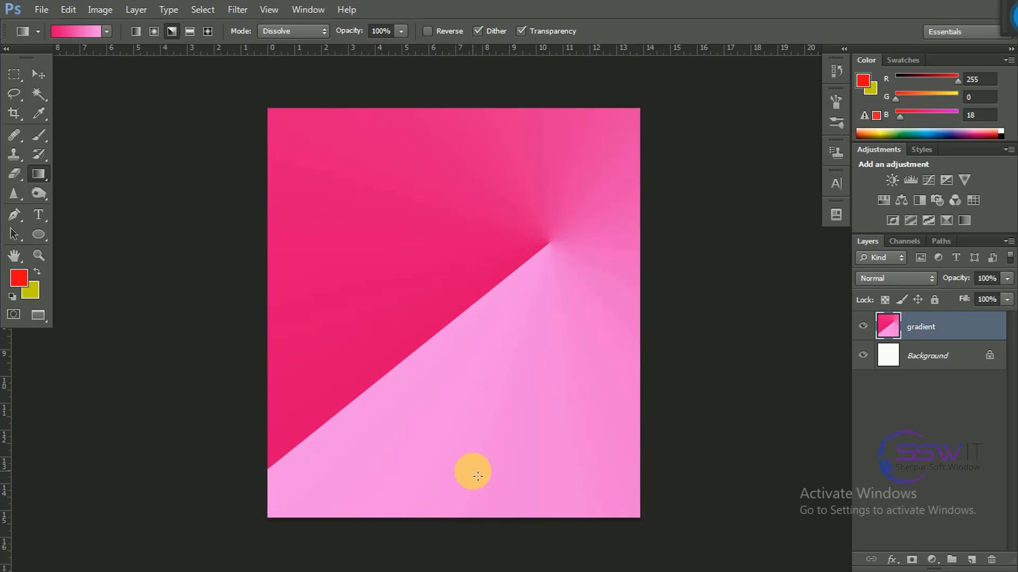
scroll(491, 483, "down", 1)
scroll(491, 483, "up", 1)
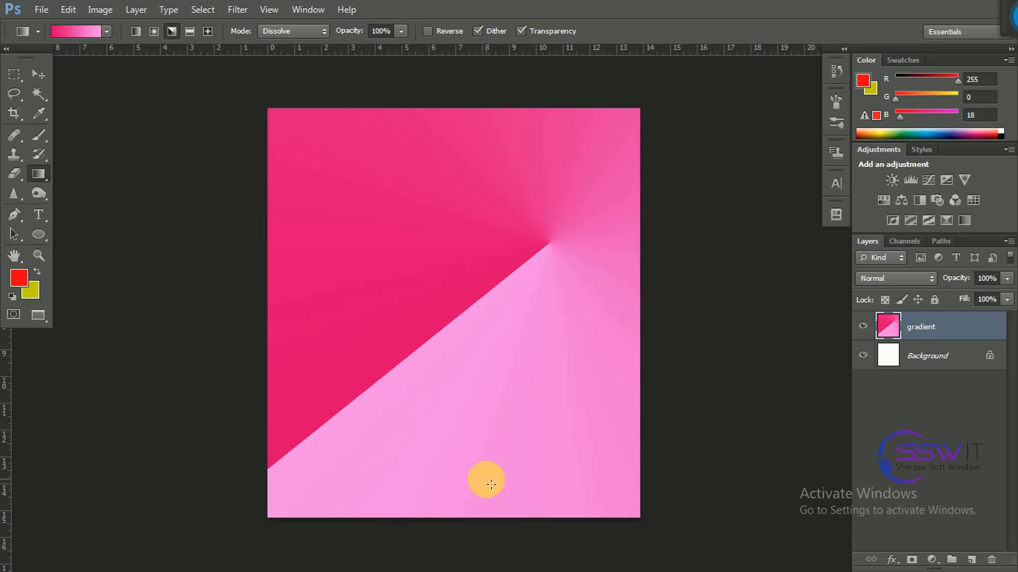
scroll(492, 484, "up", 1)
scroll(491, 484, "down", 3)
scroll(689, 390, "up", 1)
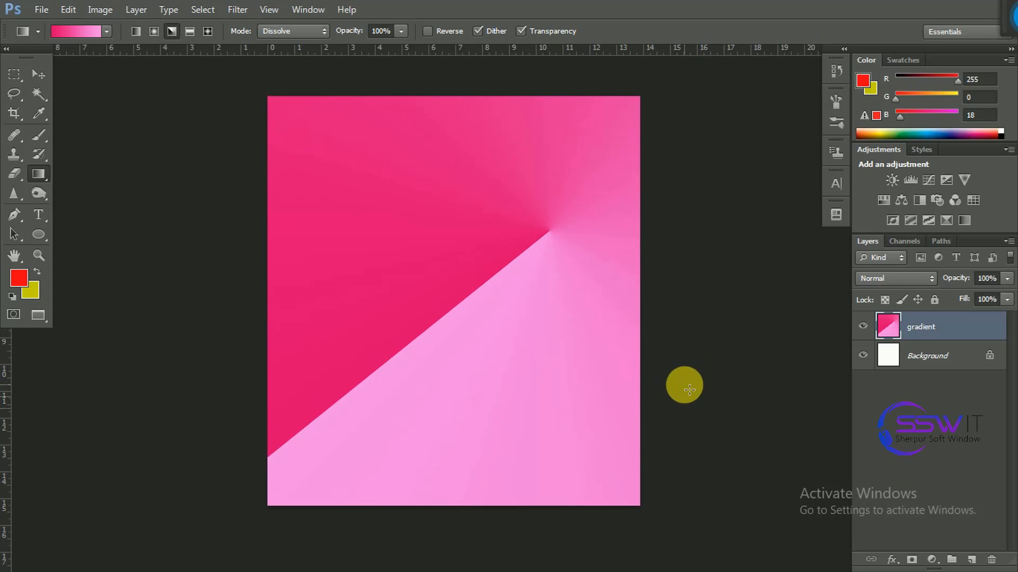
scroll(689, 389, "up", 1)
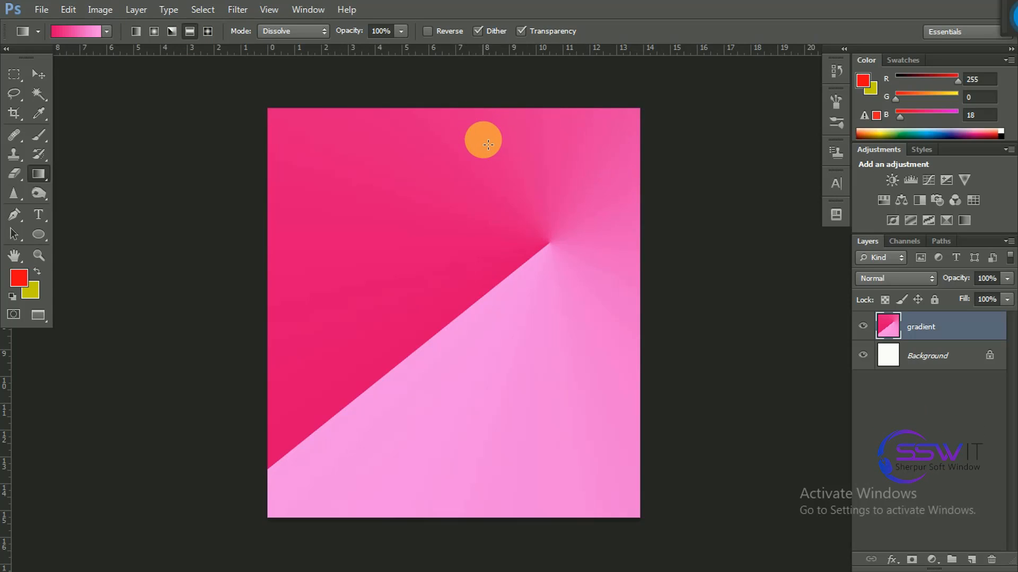
Draw the gradient in the reflected style, first from top edge to bottom edge, and repeatedly downward from the canvas's upper middle
left_click_drag(463, 113, 462, 518)
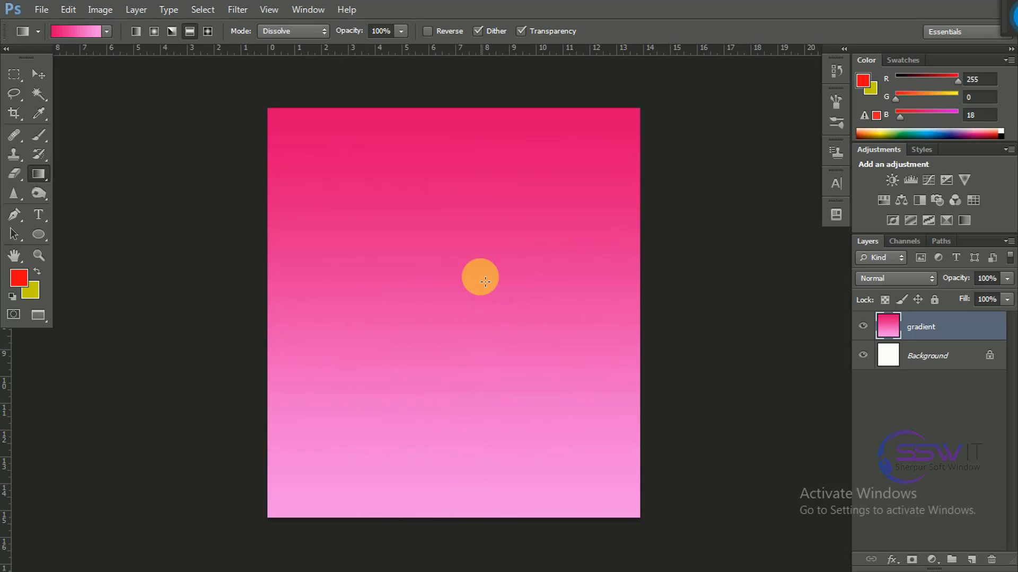
left_click_drag(466, 221, 483, 479)
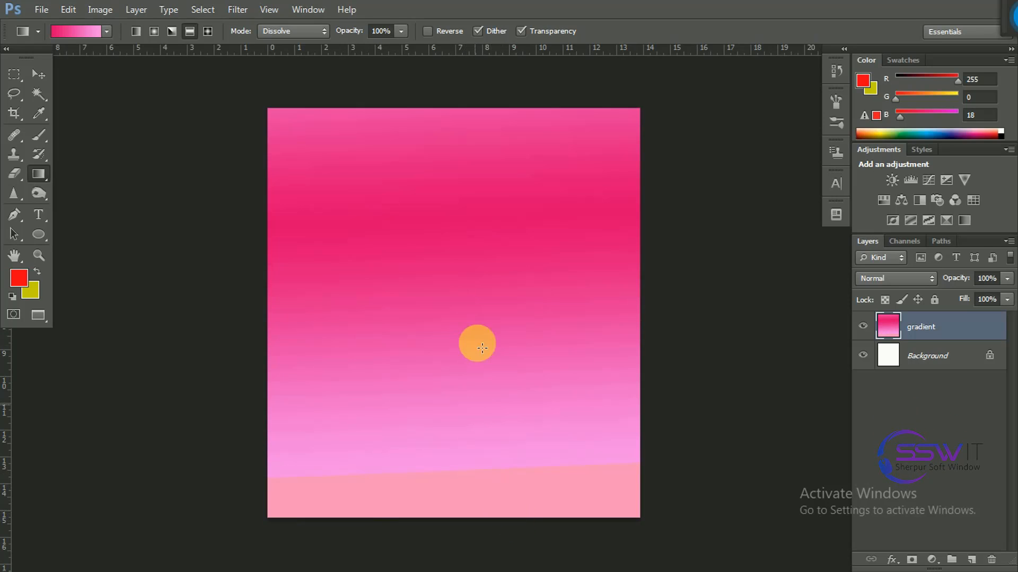
left_click_drag(482, 261, 491, 566)
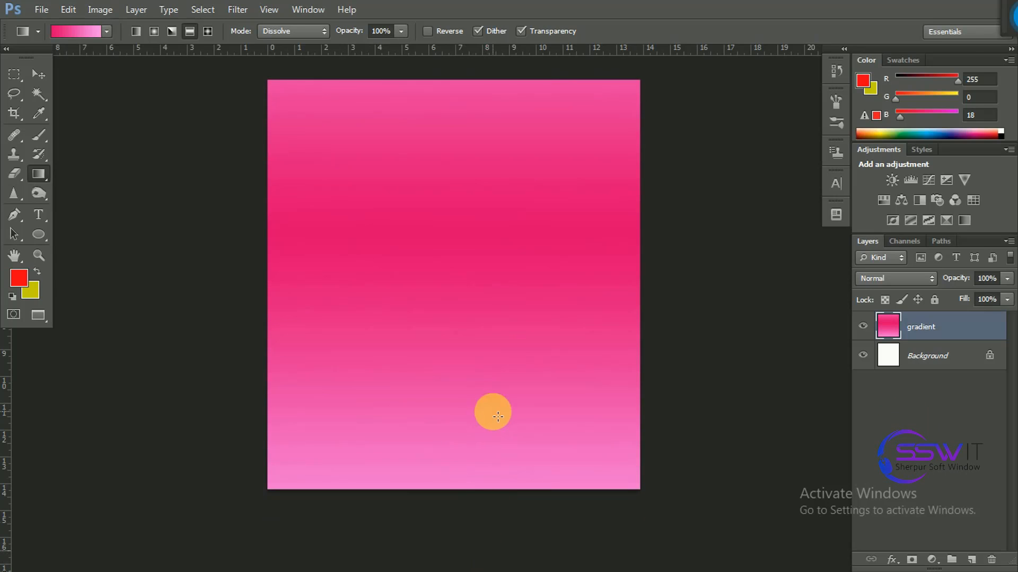
left_click_drag(466, 270, 481, 501)
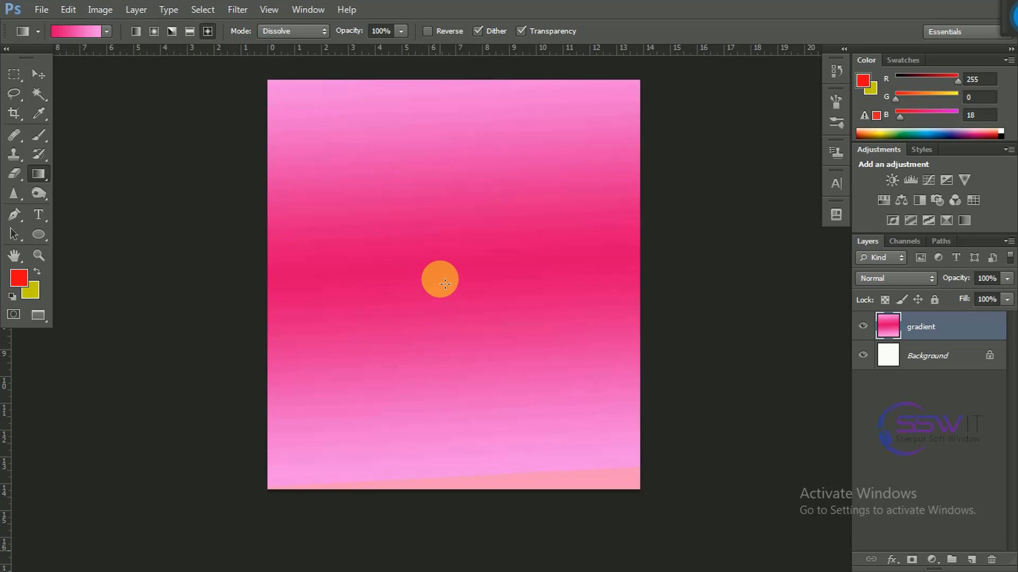
Switch to the diamond gradient style and draw it from near the canvas's centre toward the lower right at several lengths
left_click_drag(438, 265, 590, 465)
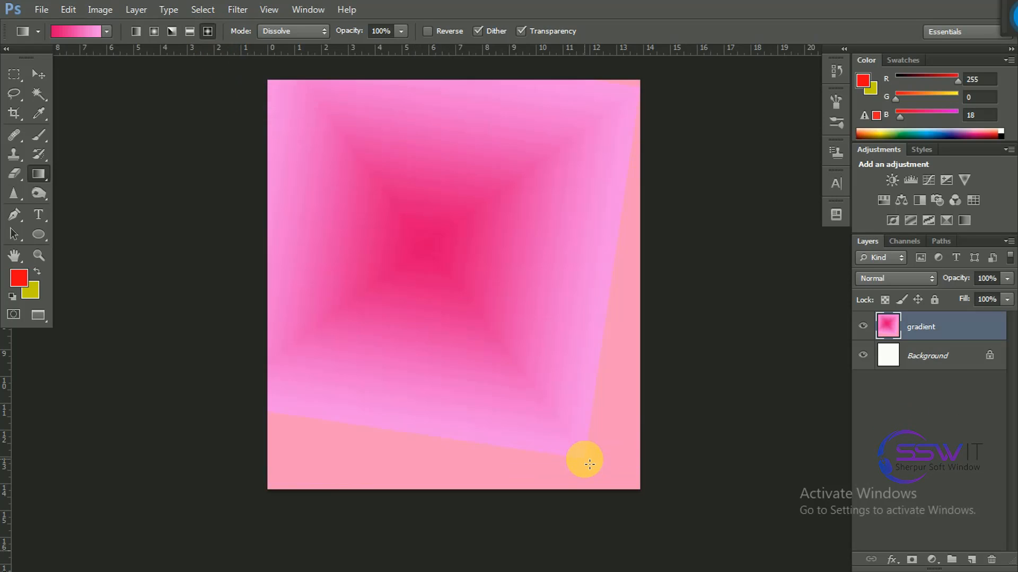
left_click_drag(452, 265, 523, 370)
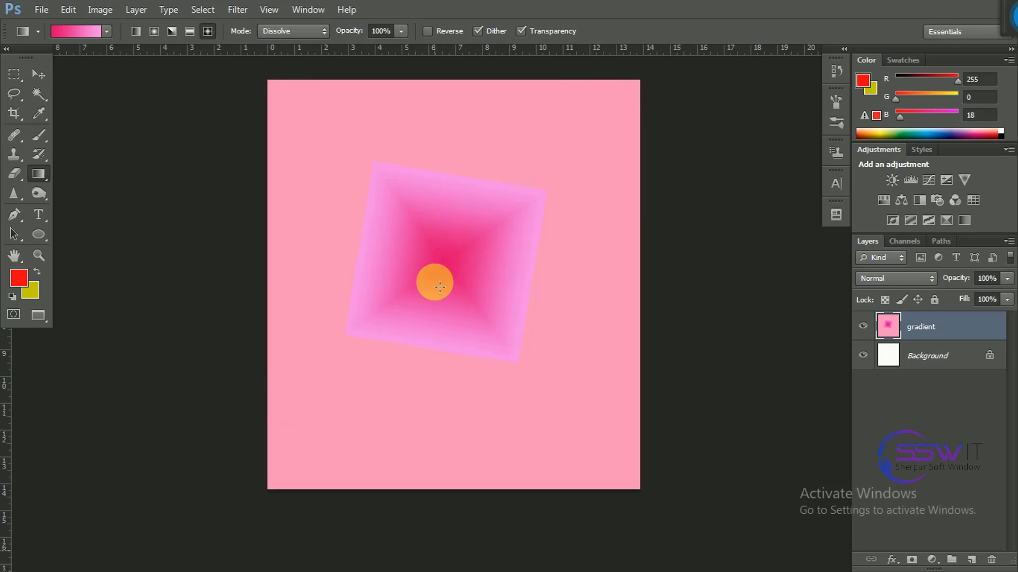
left_click_drag(432, 281, 568, 386)
left_click_drag(466, 245, 668, 430)
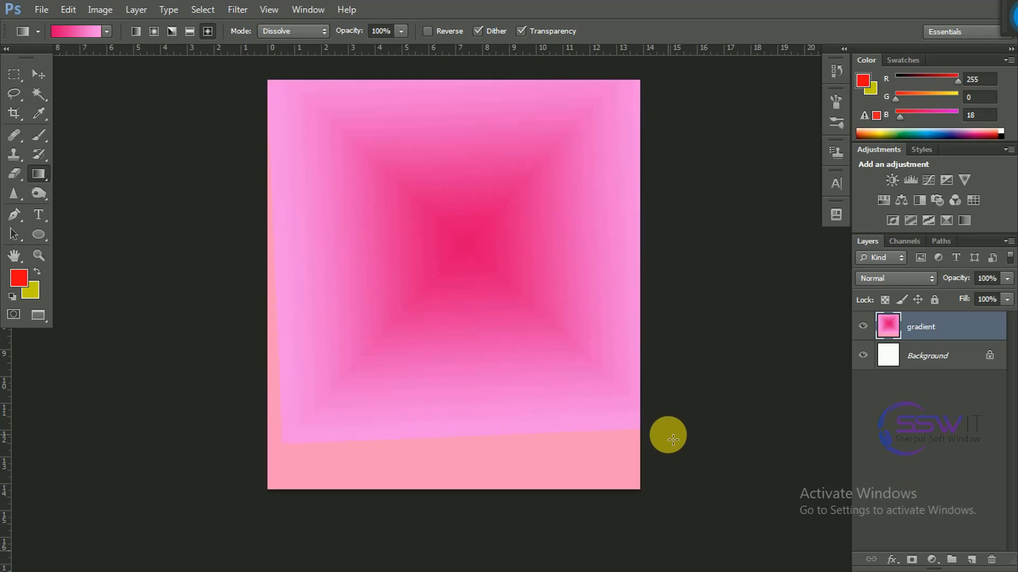
Redraw the diamond gradient from the canvas's upper middle toward the lower right, ending with a long span beyond the bottom-right corner
scroll(397, 198, "down", 2)
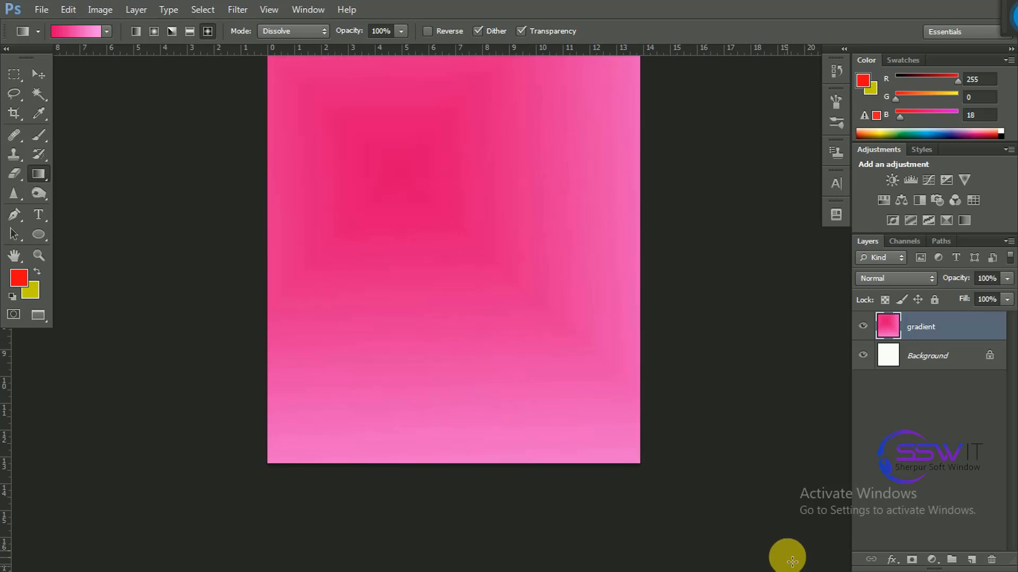
scroll(790, 557, "up", 2)
left_click_drag(456, 256, 629, 439)
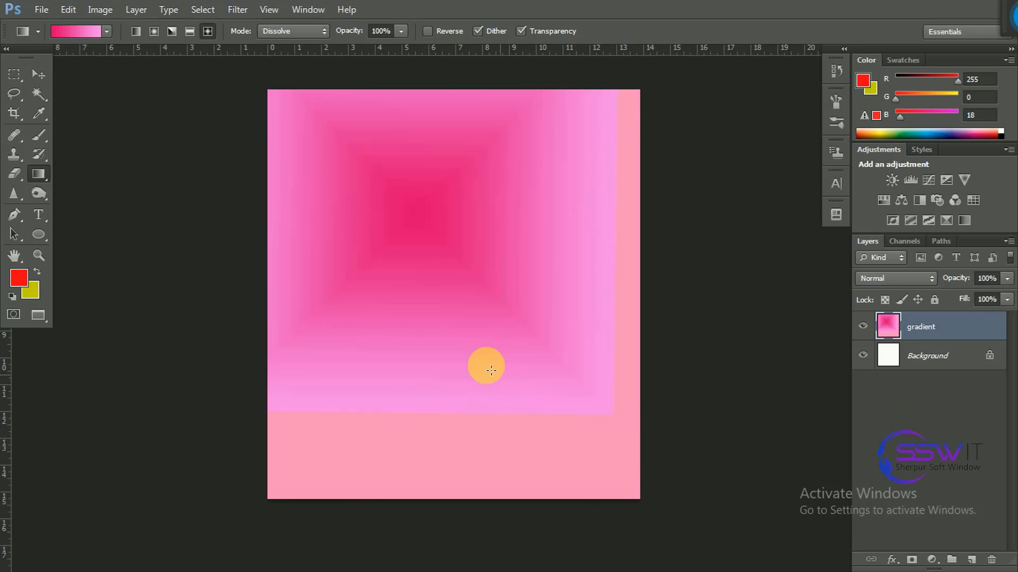
left_click_drag(424, 285, 689, 565)
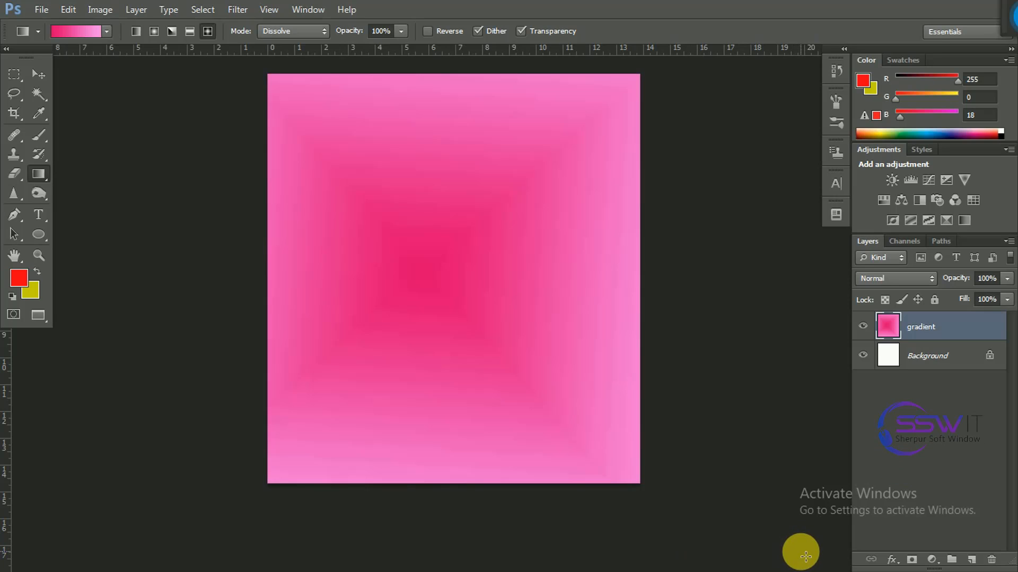
left_click_drag(402, 180, 613, 518)
scroll(618, 504, "up", 2)
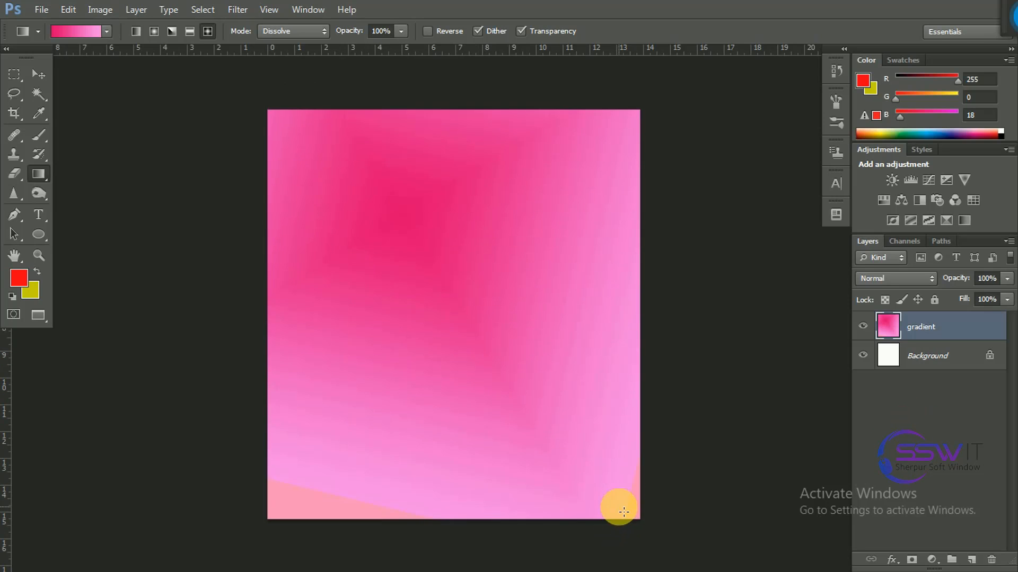
left_click_drag(404, 230, 681, 558)
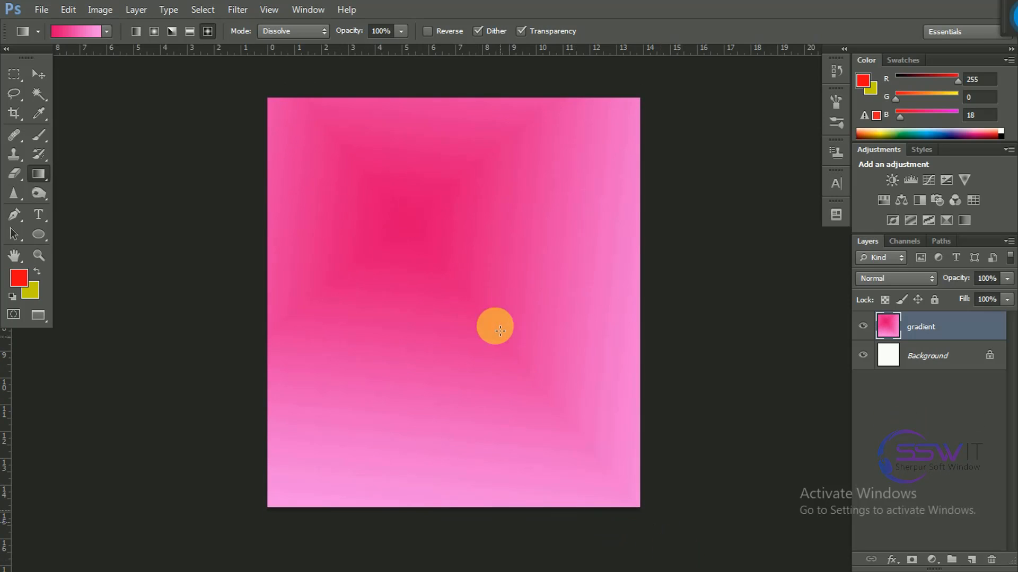